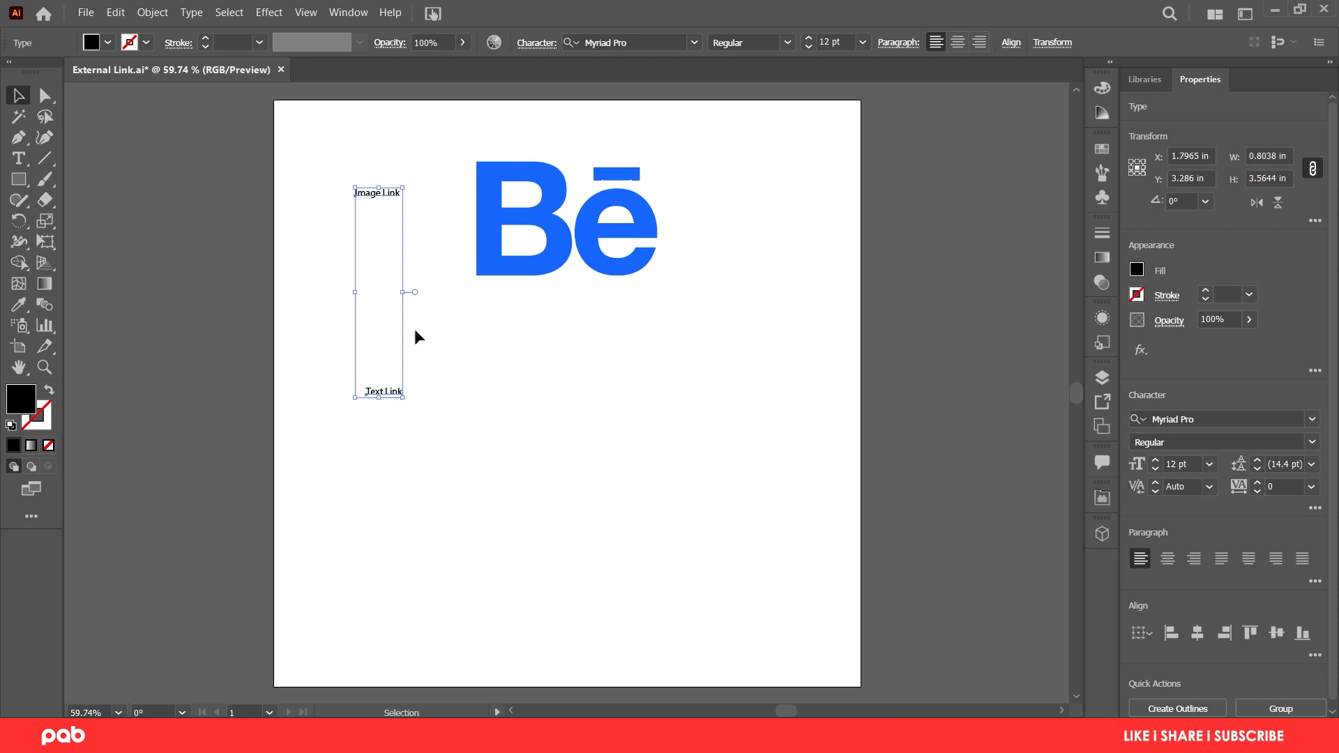
Enlarge both link labels, then scale the "Text Link" label up to about 37.89 pt and place it below the logo.
drag(407, 187, 514, 114)
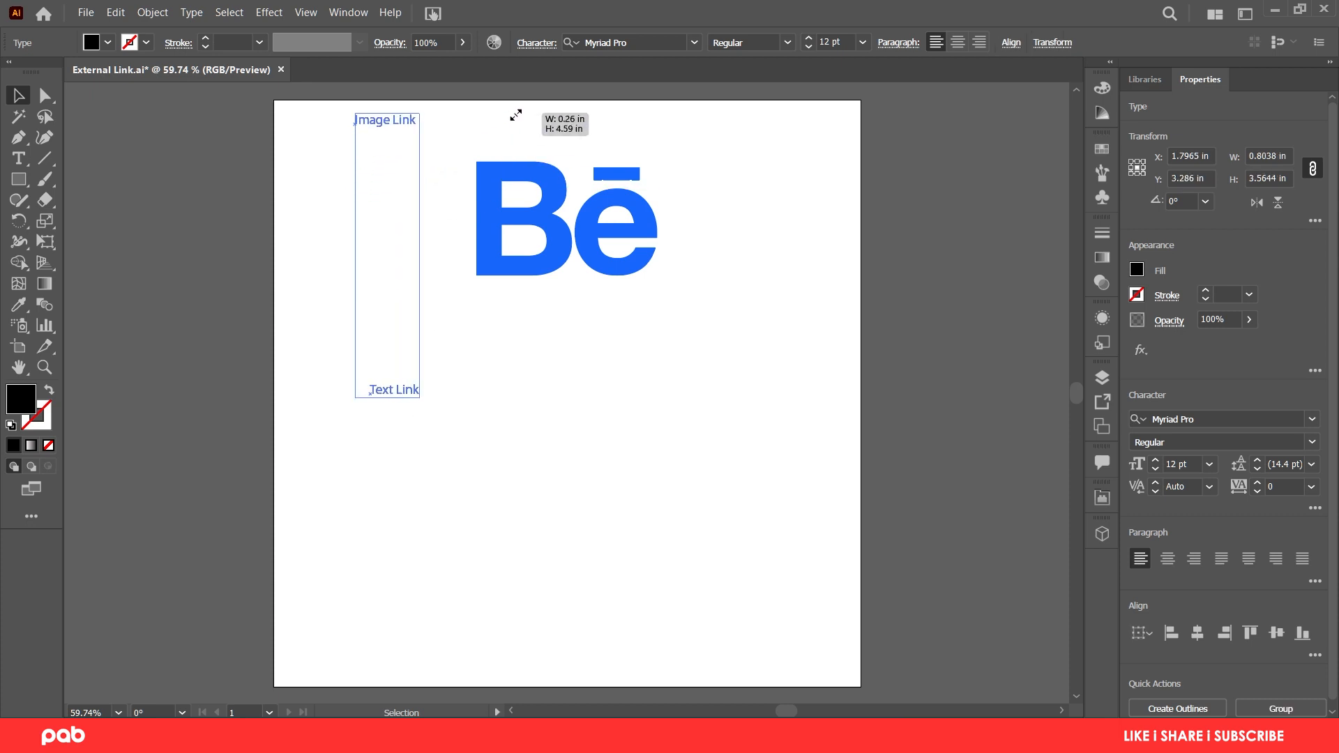
click(378, 364)
drag(391, 389, 467, 390)
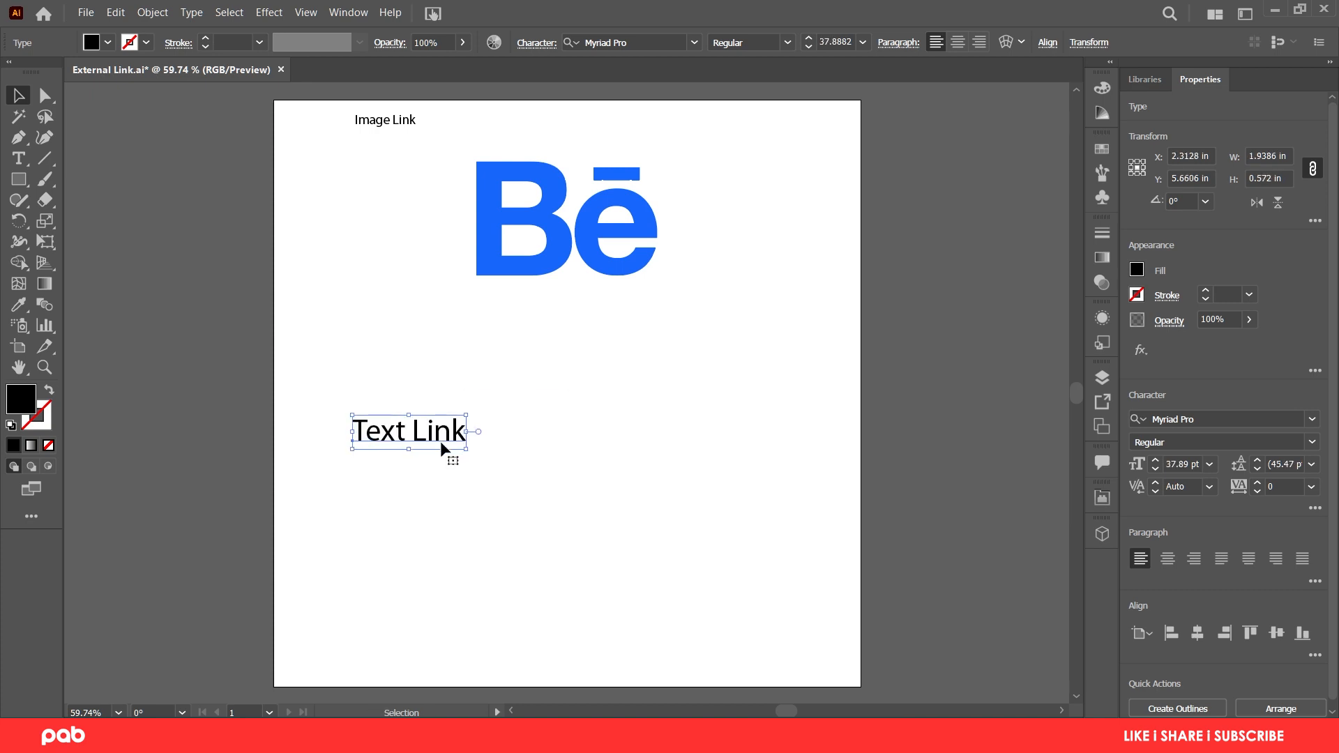
drag(446, 448, 419, 479)
Match the "Image Link" label's text formatting to the "Text Link" label with the Eyedropper.
click(408, 121)
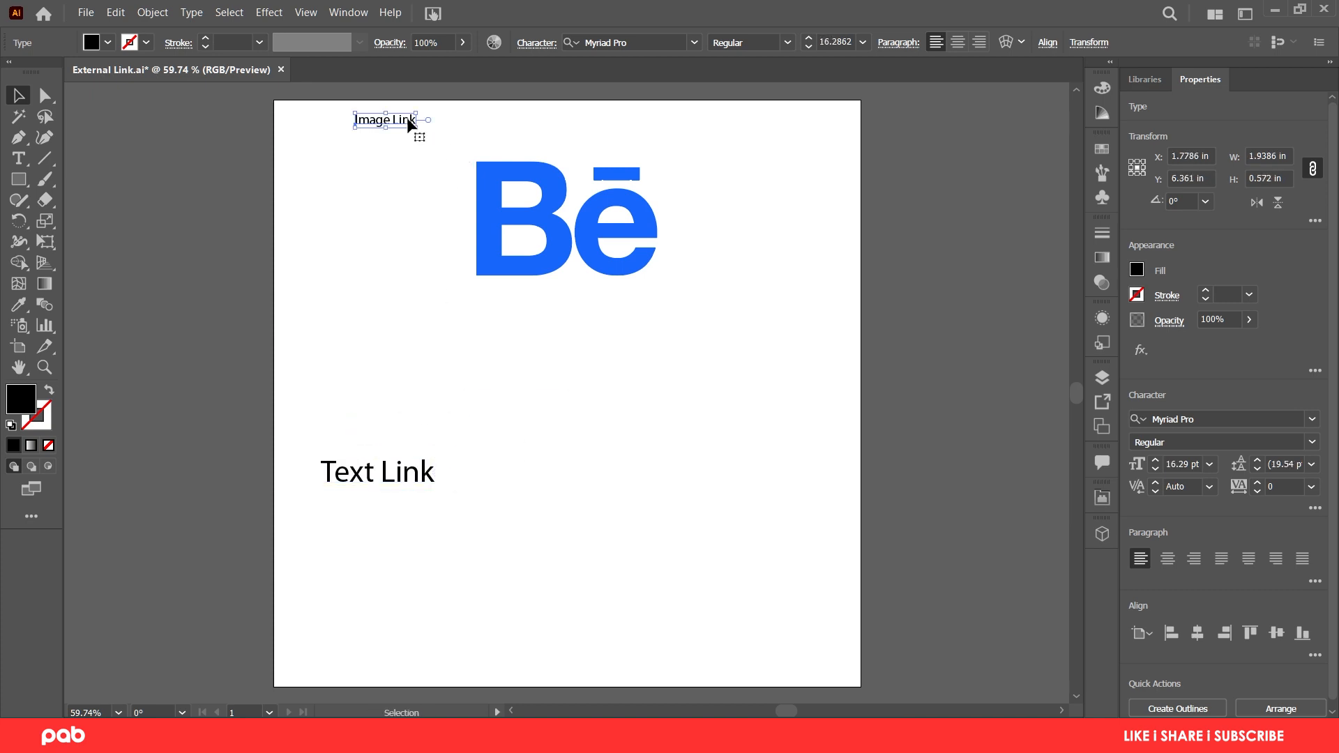
key(i)
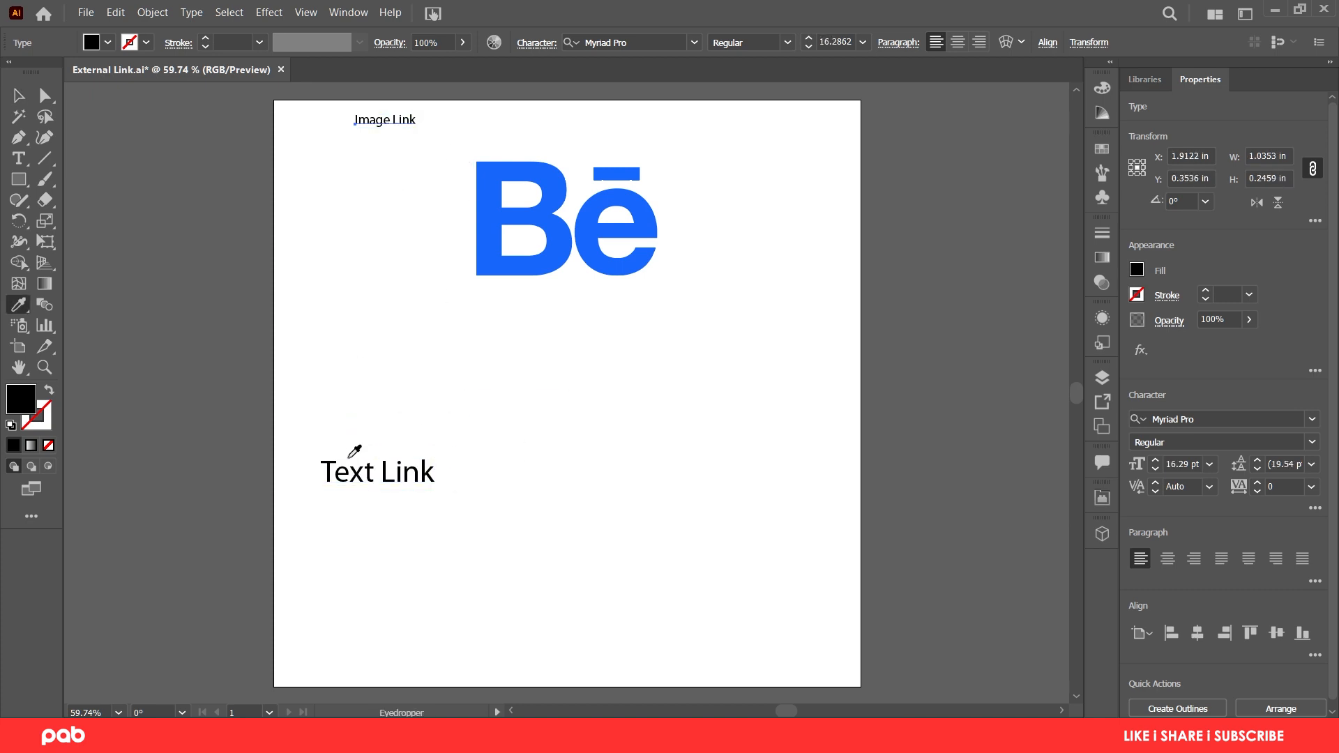
click(351, 470)
key(v)
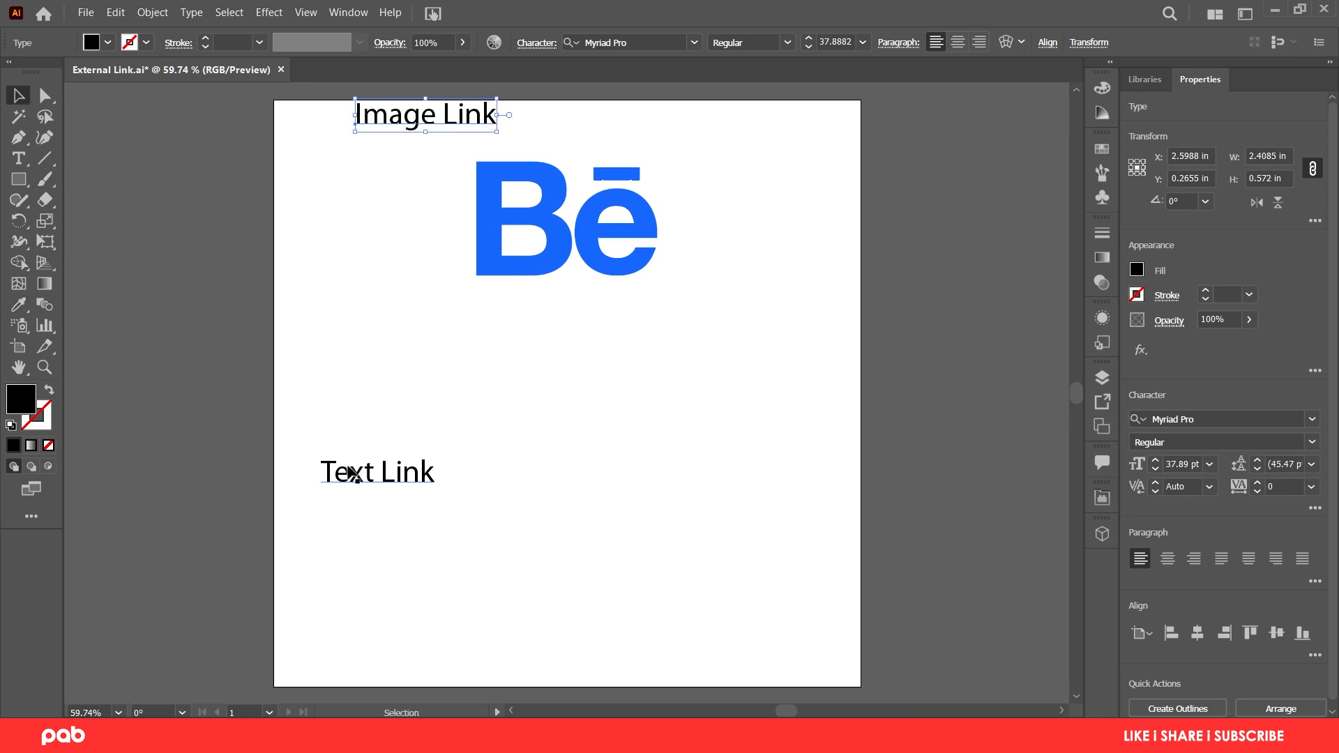
Lower the logo, place "Image Link" just above it, and position "Text Link" beneath it, centred horizontally on the artboard.
drag(415, 123, 550, 137)
drag(558, 217, 558, 260)
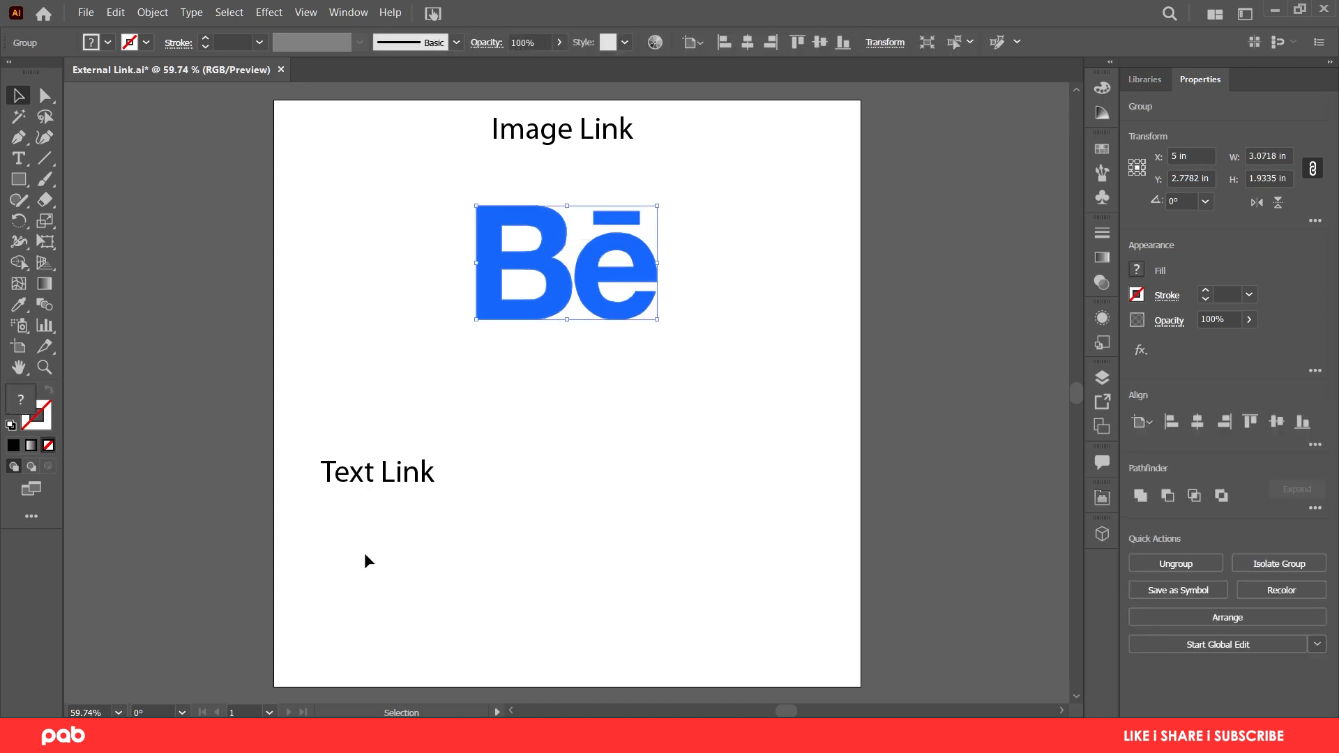
drag(419, 476, 619, 438)
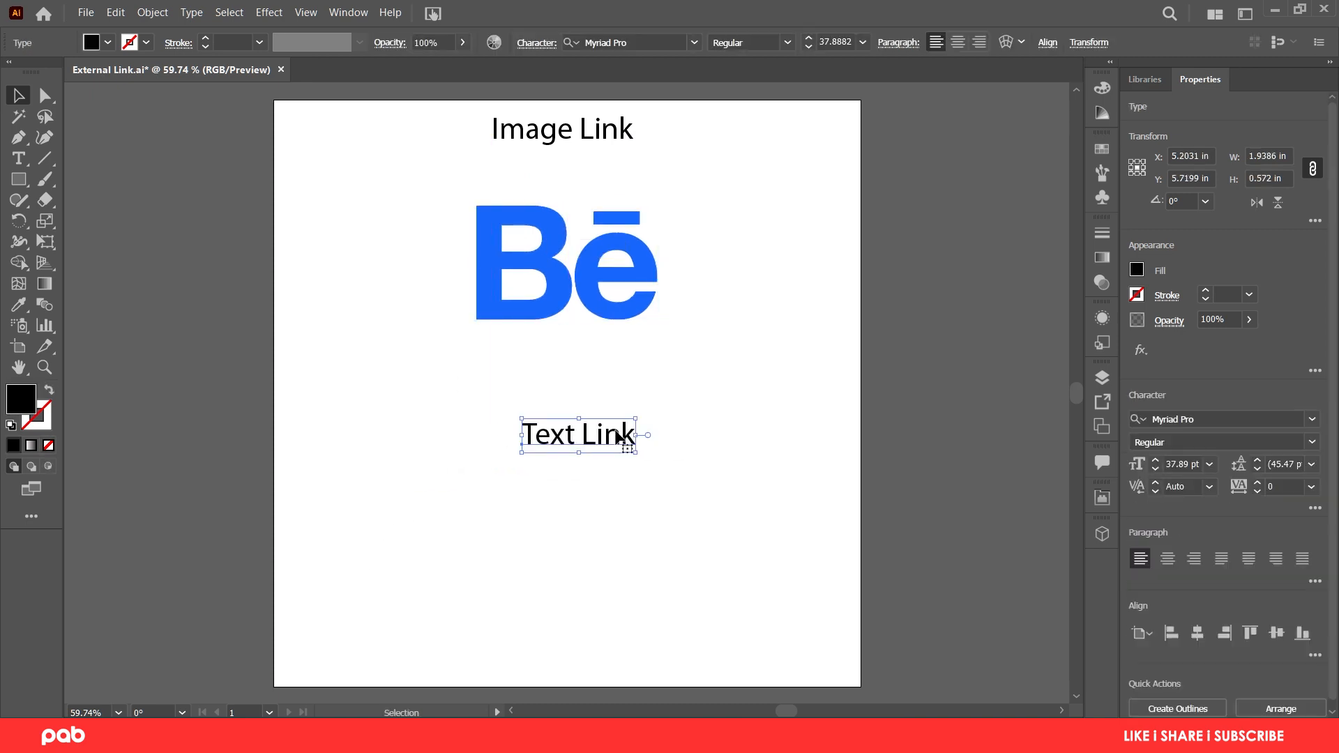
click(1196, 633)
click(753, 472)
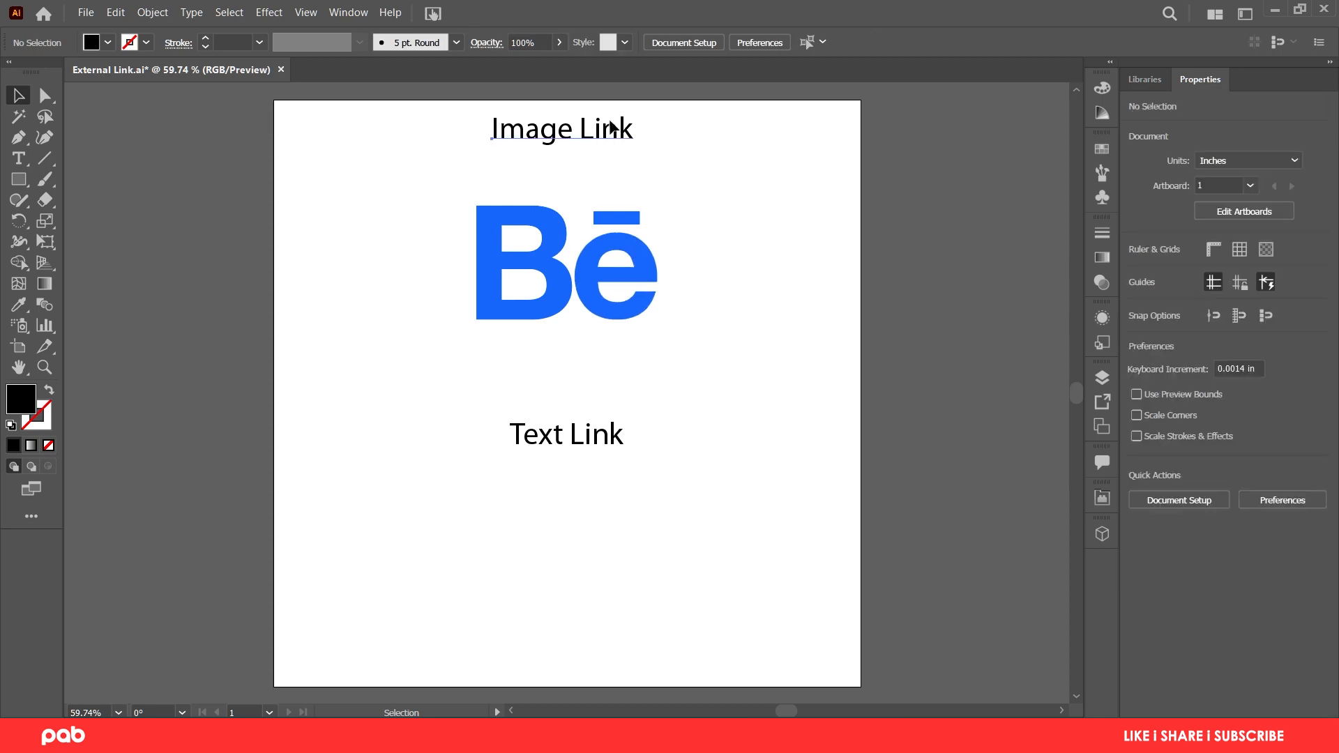
drag(607, 126, 605, 151)
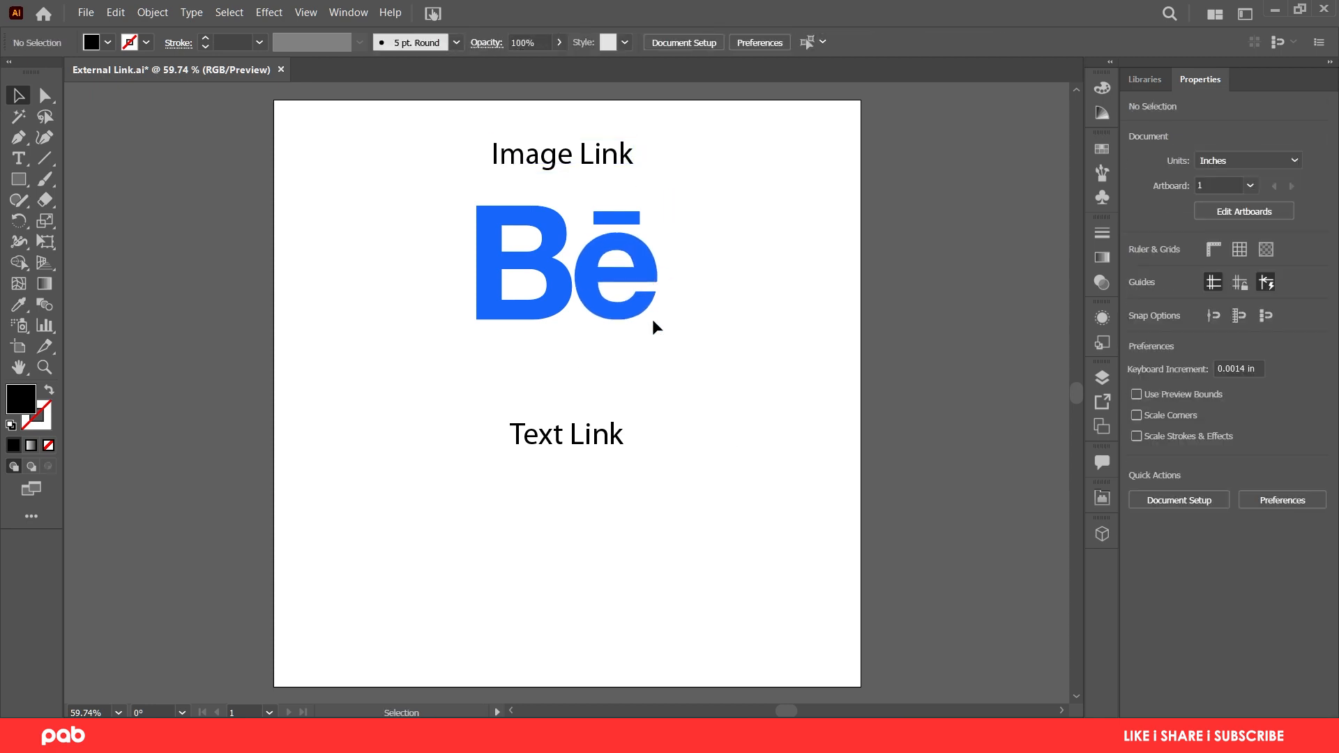
Duplicate the "Text Link" label below itself and change the copy to three lines: "Check out", "my portfolio on", "Behance".
drag(592, 441, 589, 554)
triple_click(594, 556)
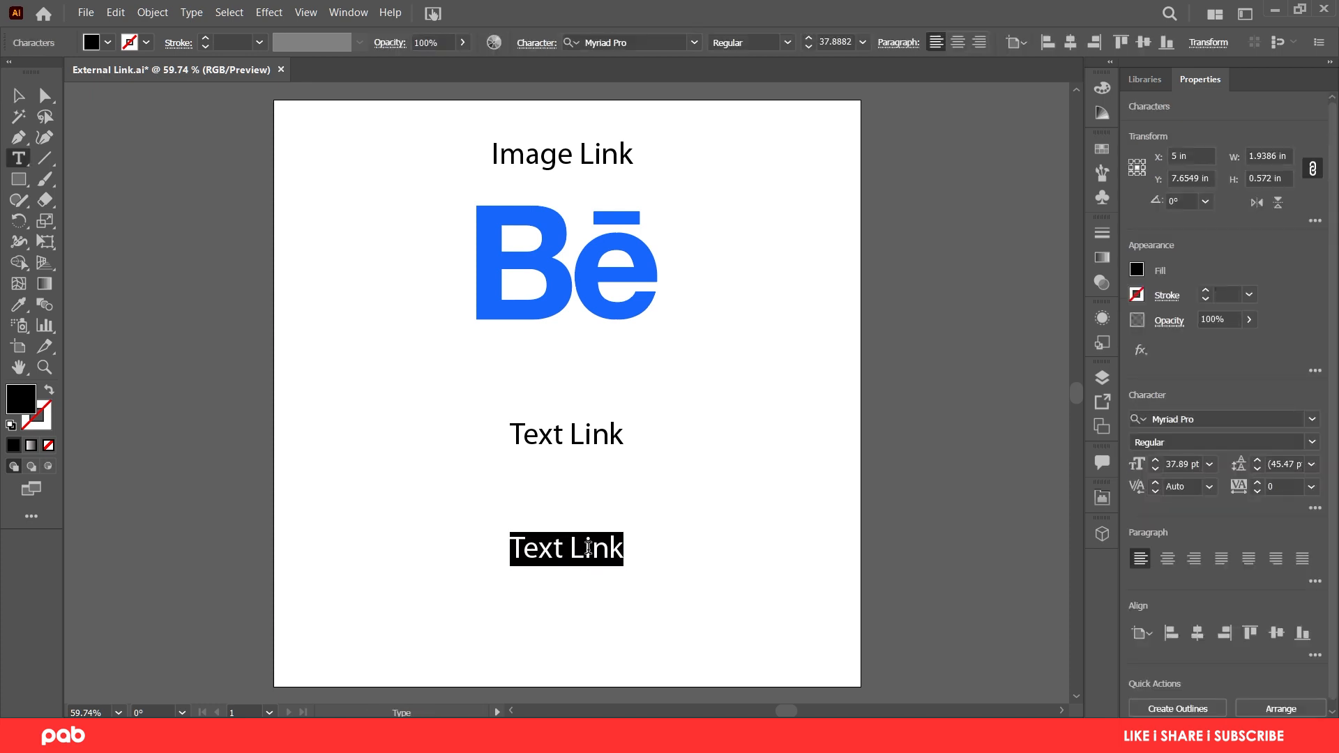
text(Check out )
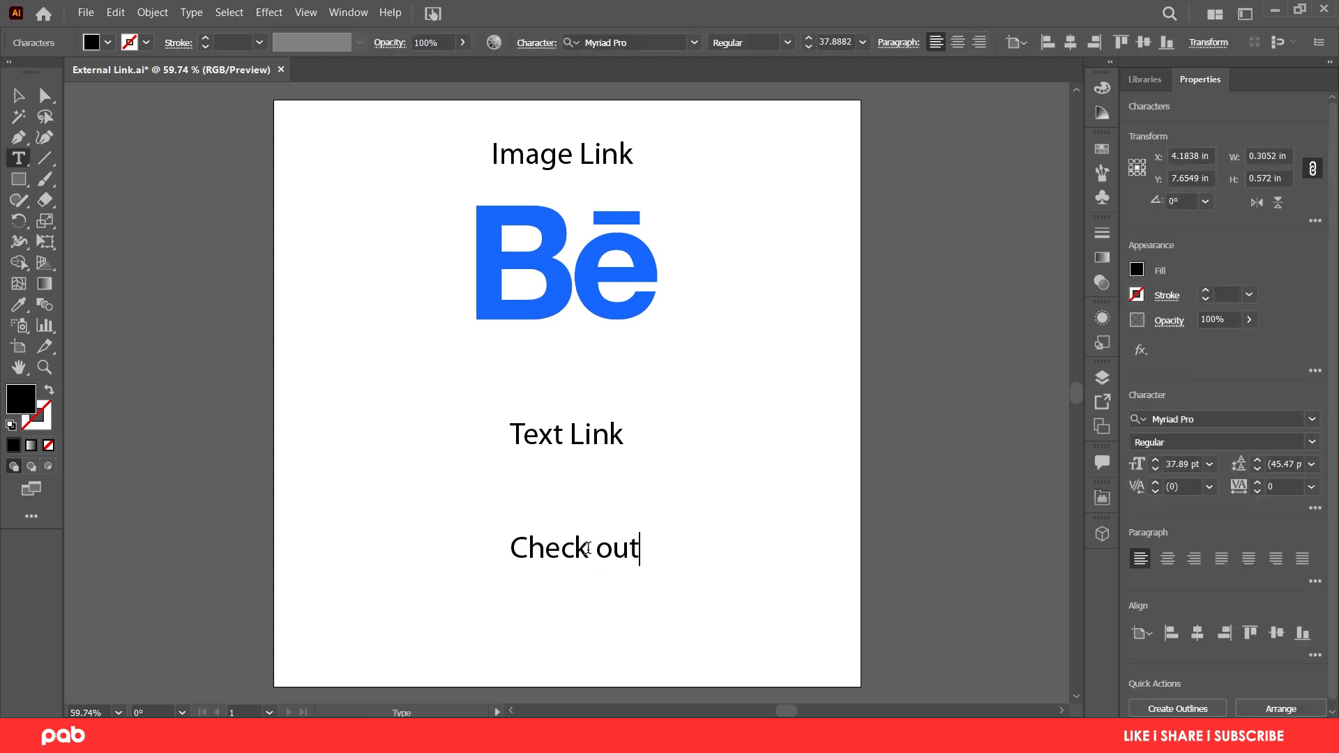
text(my port)
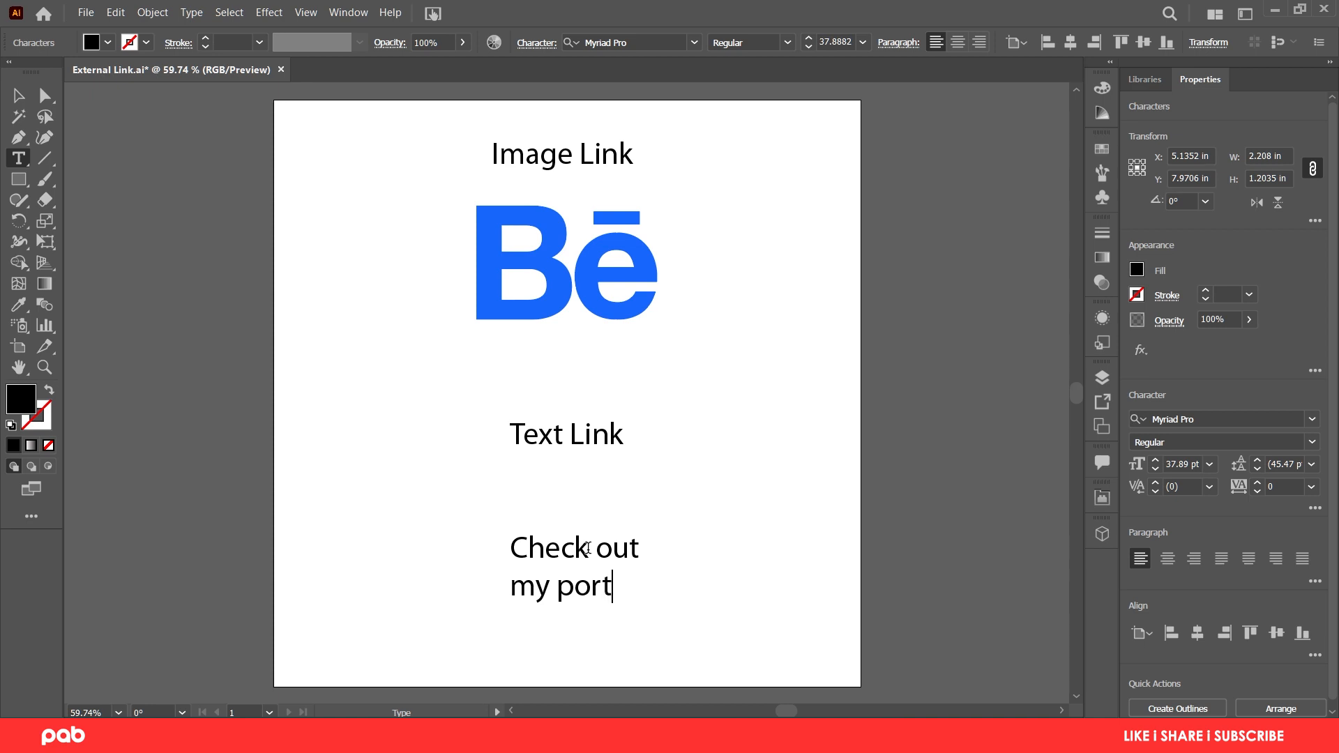
text(folio on Behance)
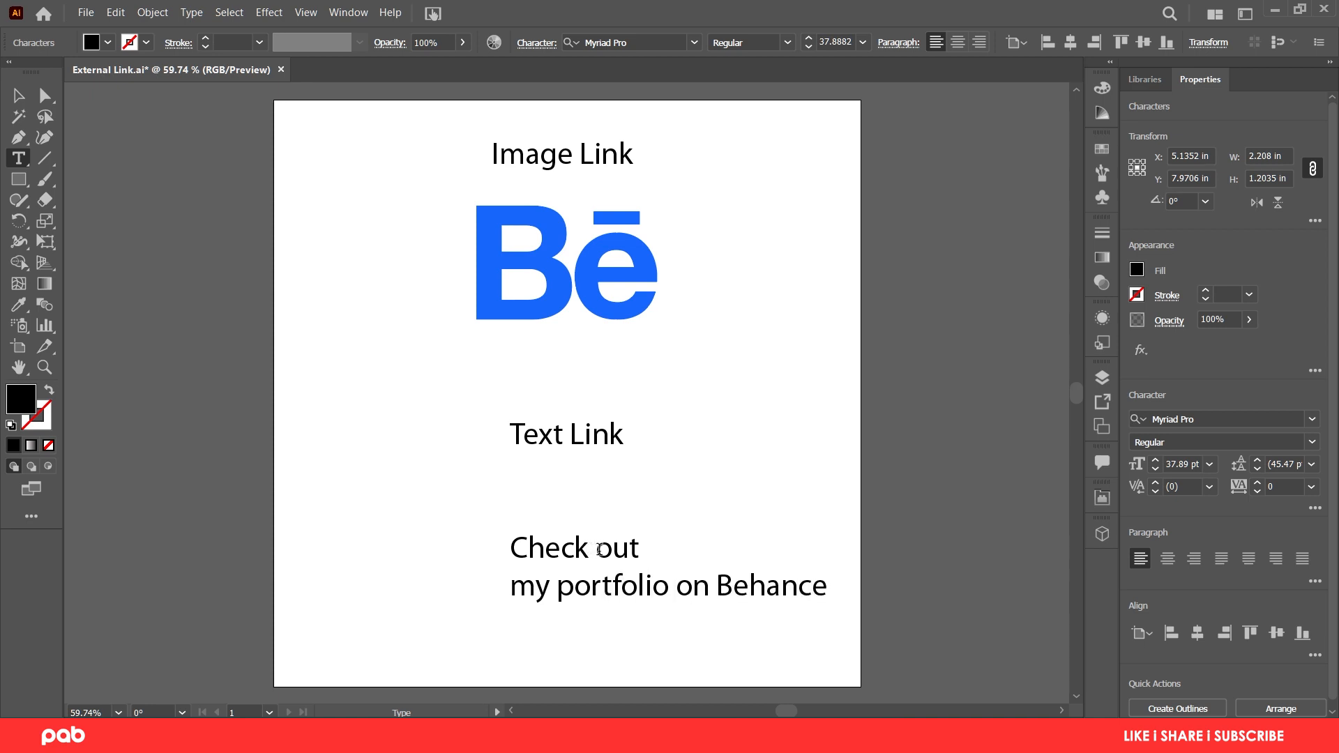
key(Return)
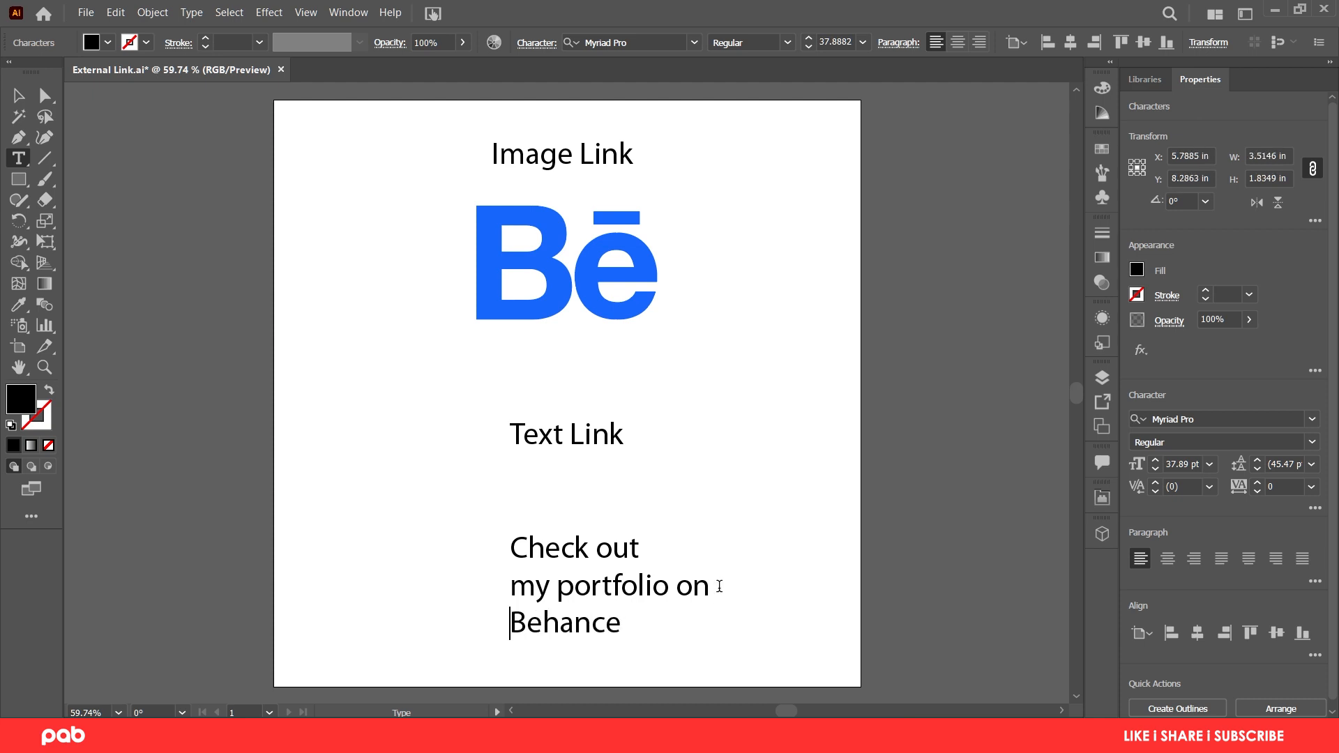
Centre-align the three-line portfolio text and centre it horizontally on the artboard.
click(17, 95)
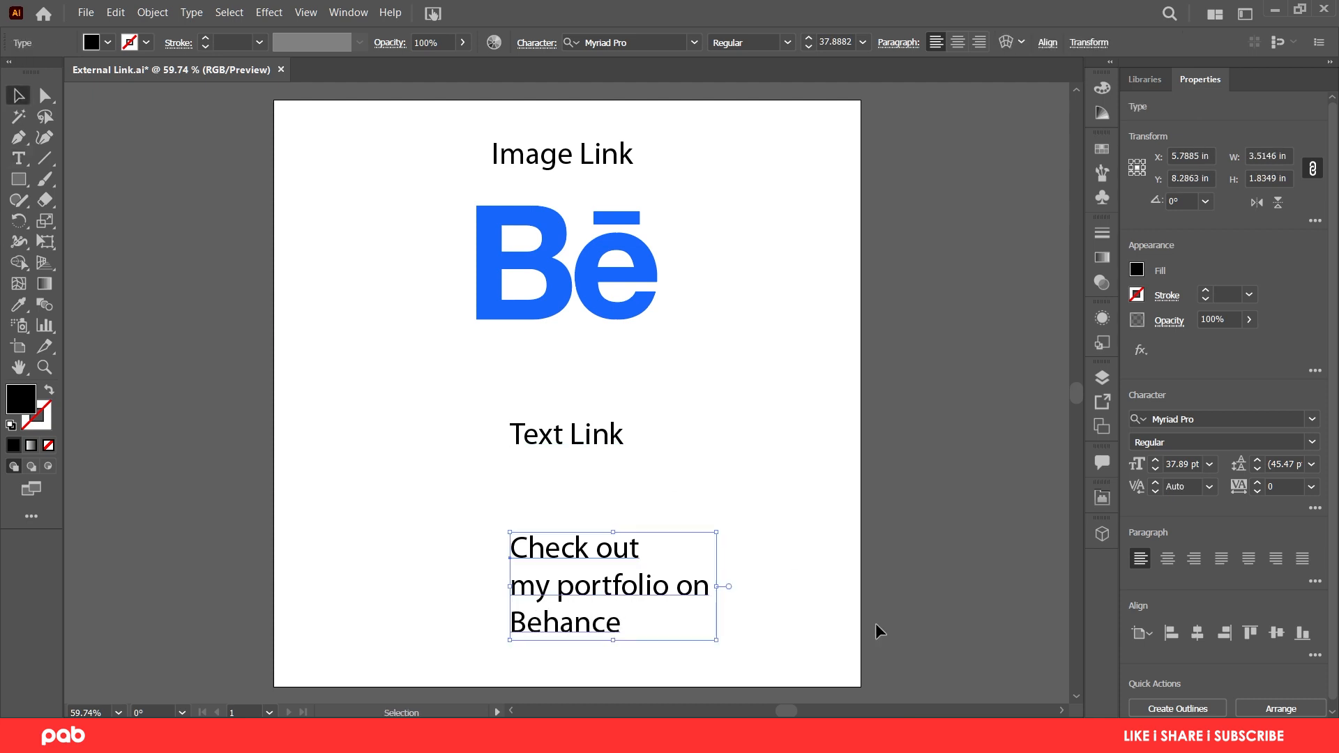
click(1170, 562)
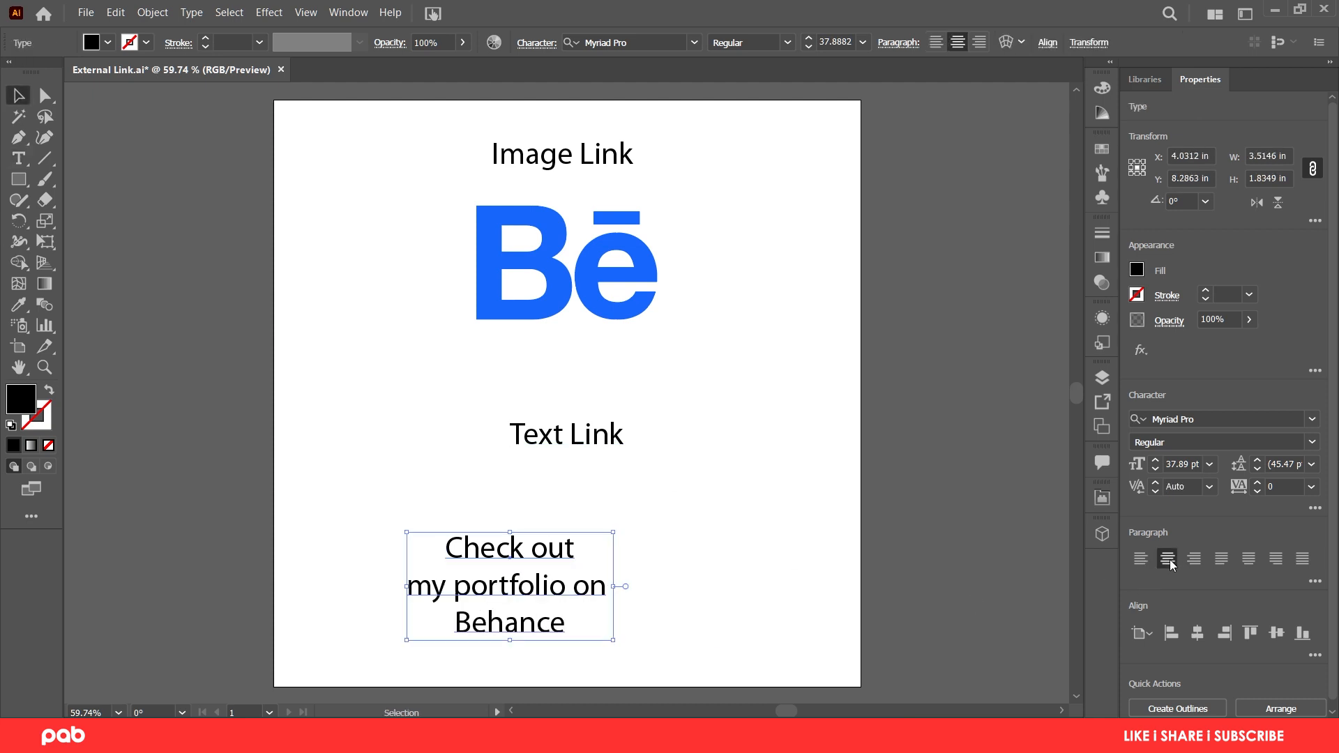
click(1196, 633)
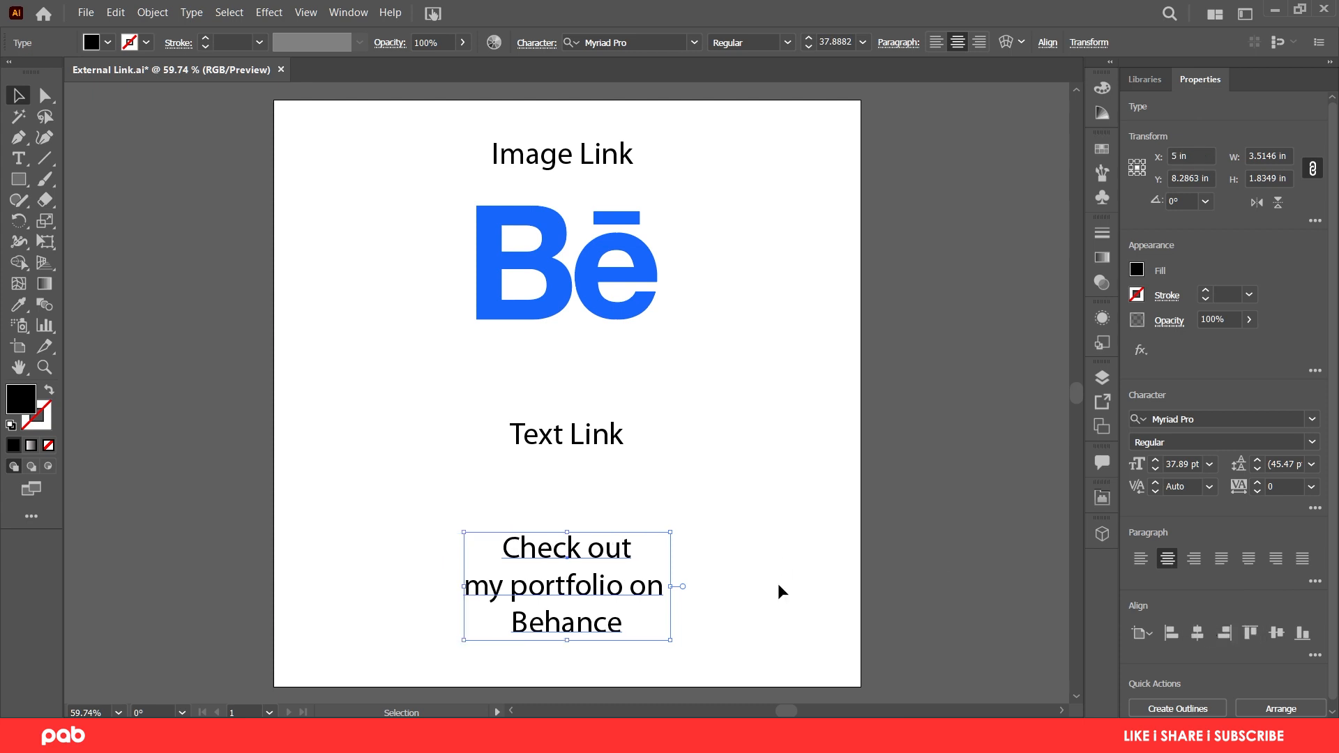
click(767, 618)
Set the font of both link labels and the portfolio text to Nexa Book.
drag(767, 618, 532, 399)
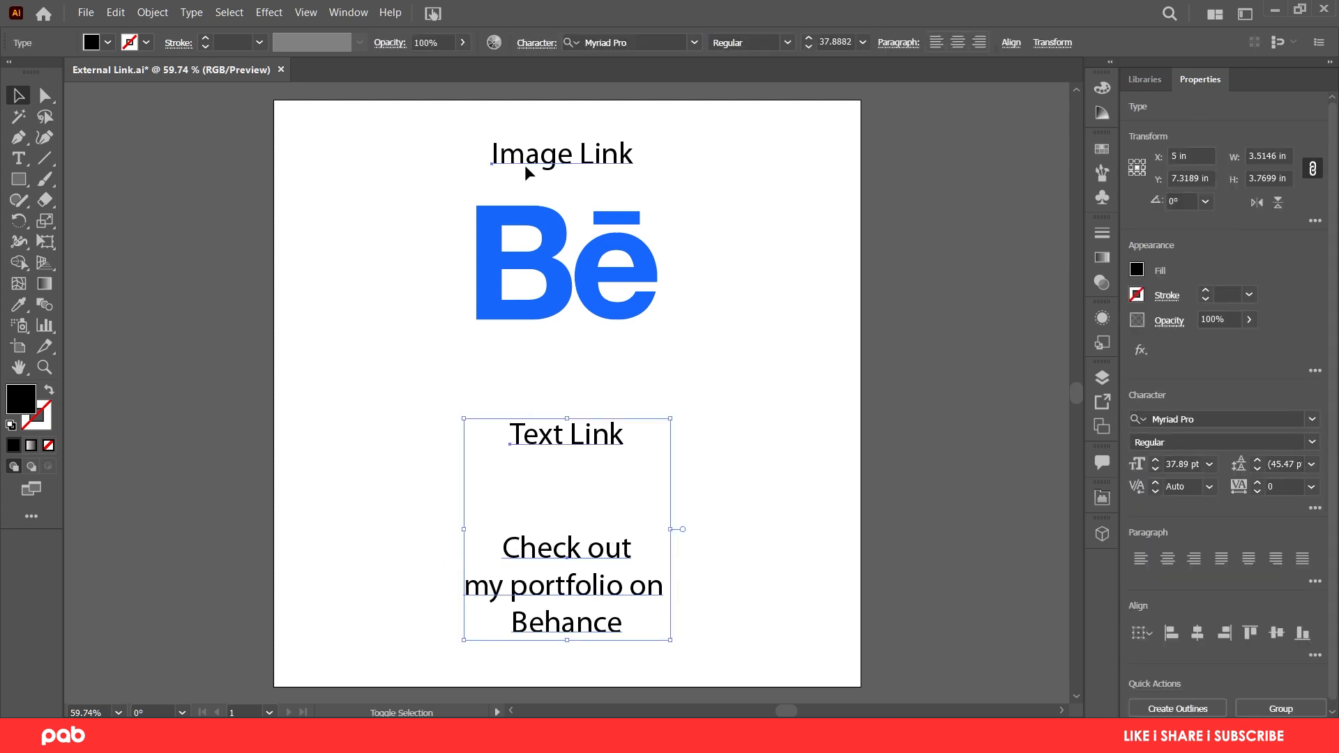
shift+click(528, 174)
click(1208, 411)
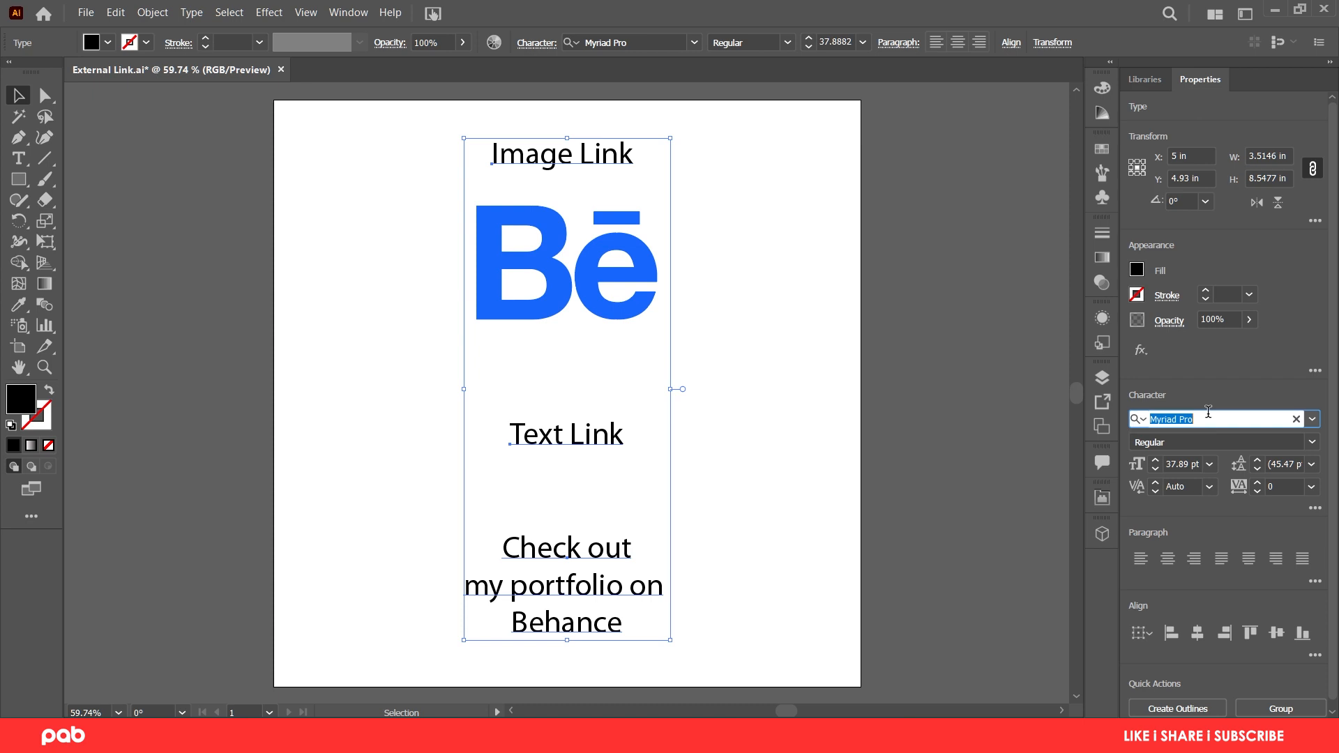
text(nexa)
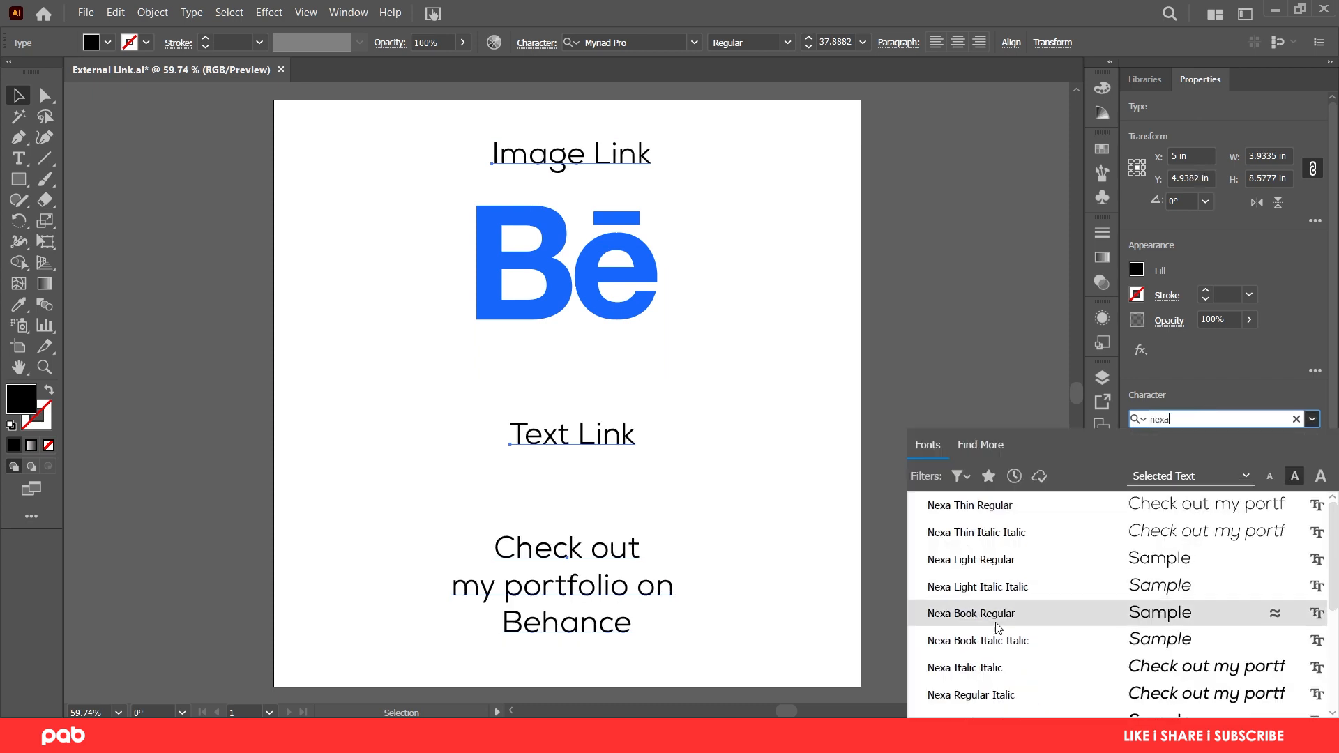
click(999, 613)
click(740, 417)
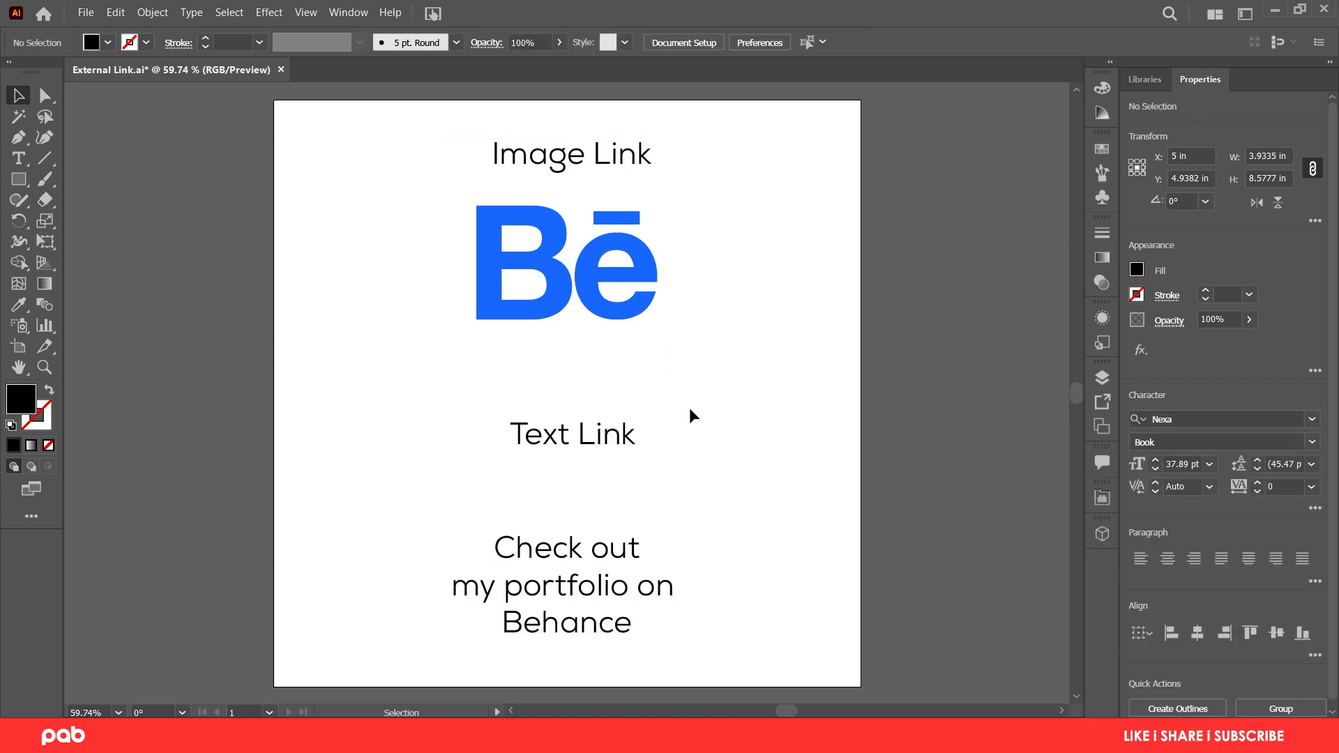
Set the "Image Link" and "Text Link" labels to the Heavy weight and move the portfolio text up closer to "Text Link".
click(541, 440)
shift+click(637, 155)
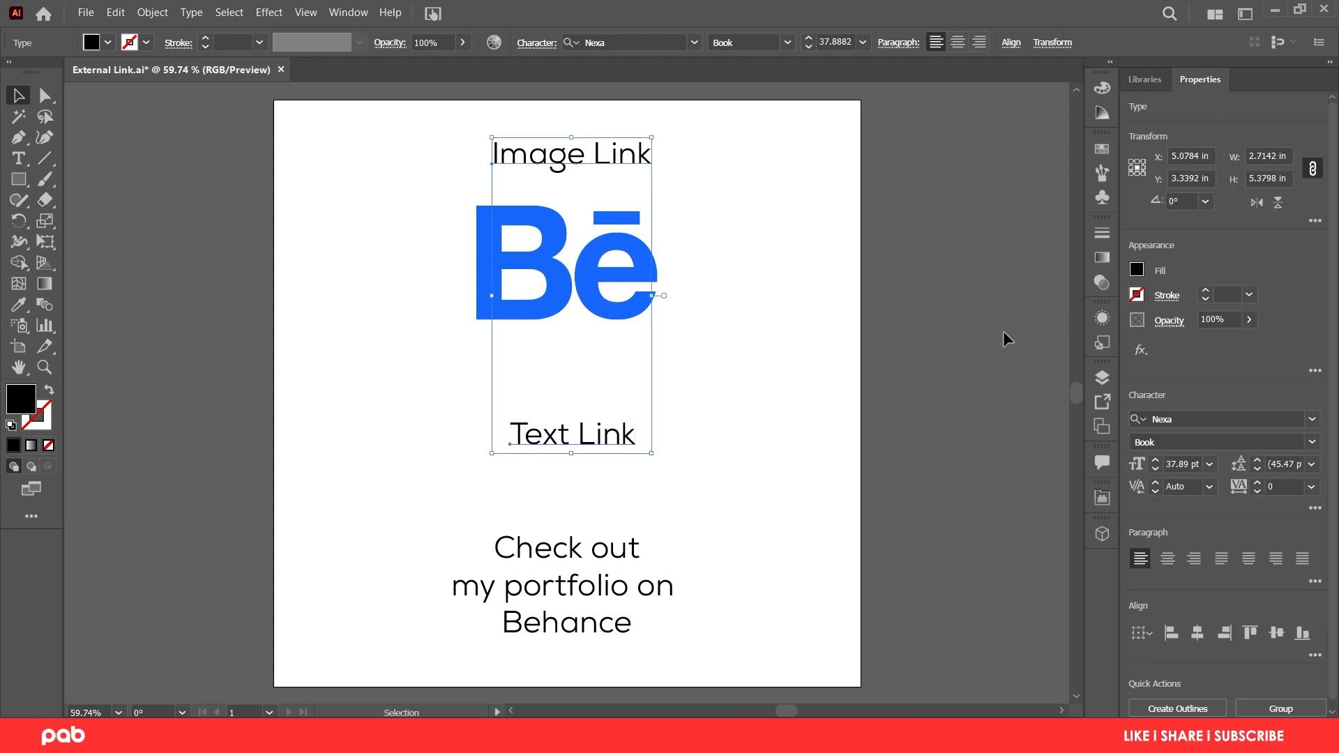
click(1313, 444)
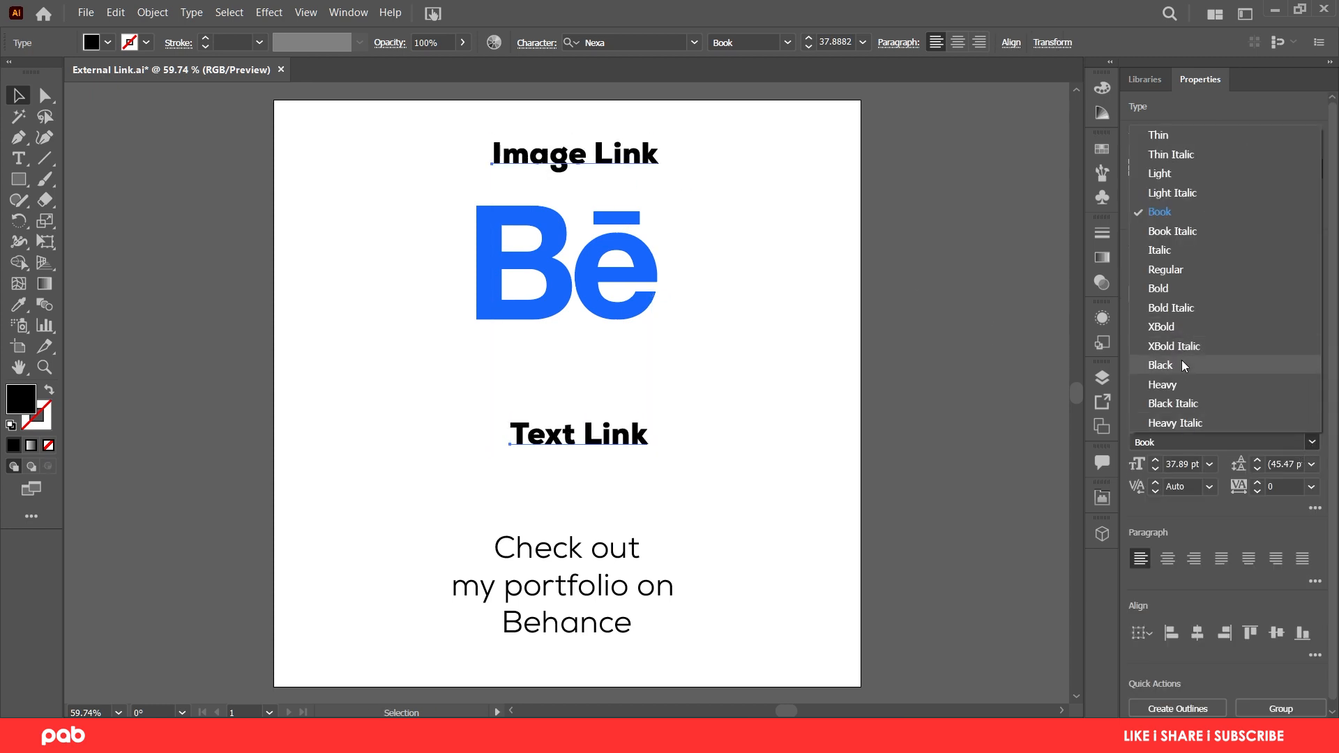
click(1184, 385)
click(640, 532)
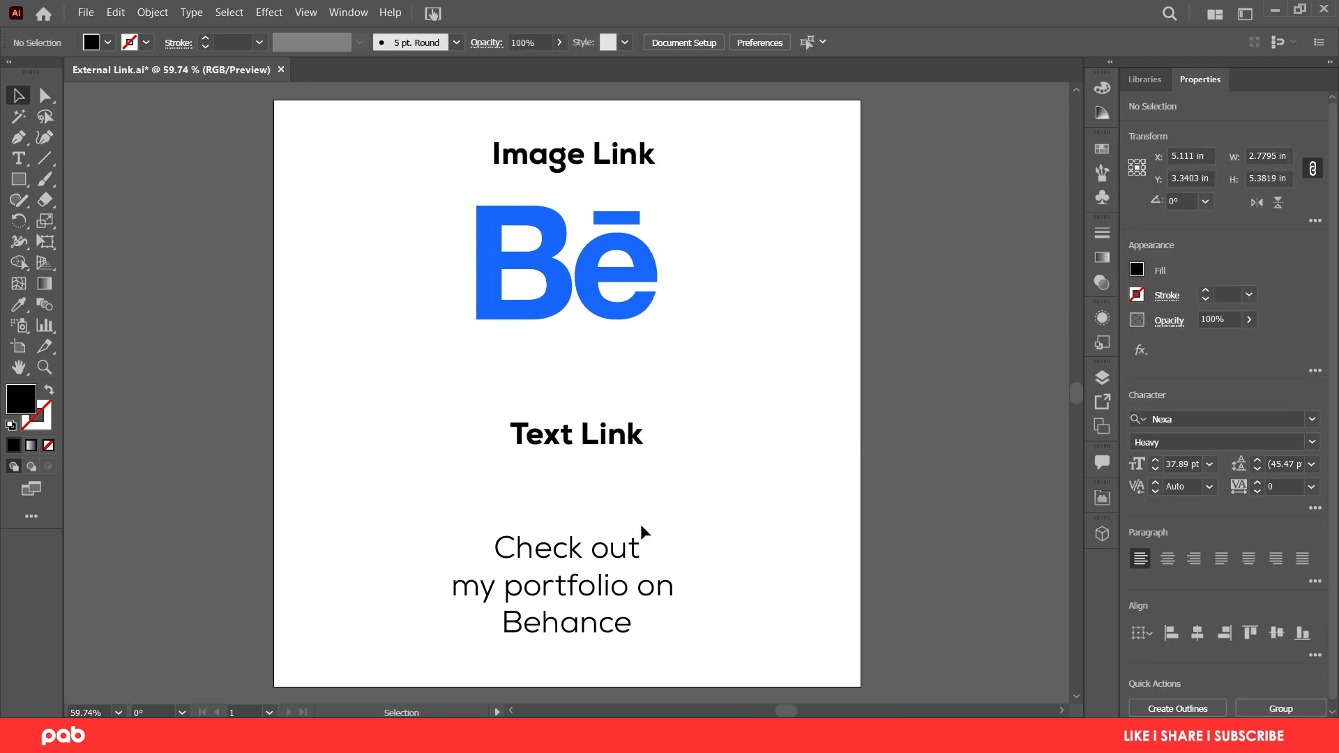
drag(613, 556, 610, 528)
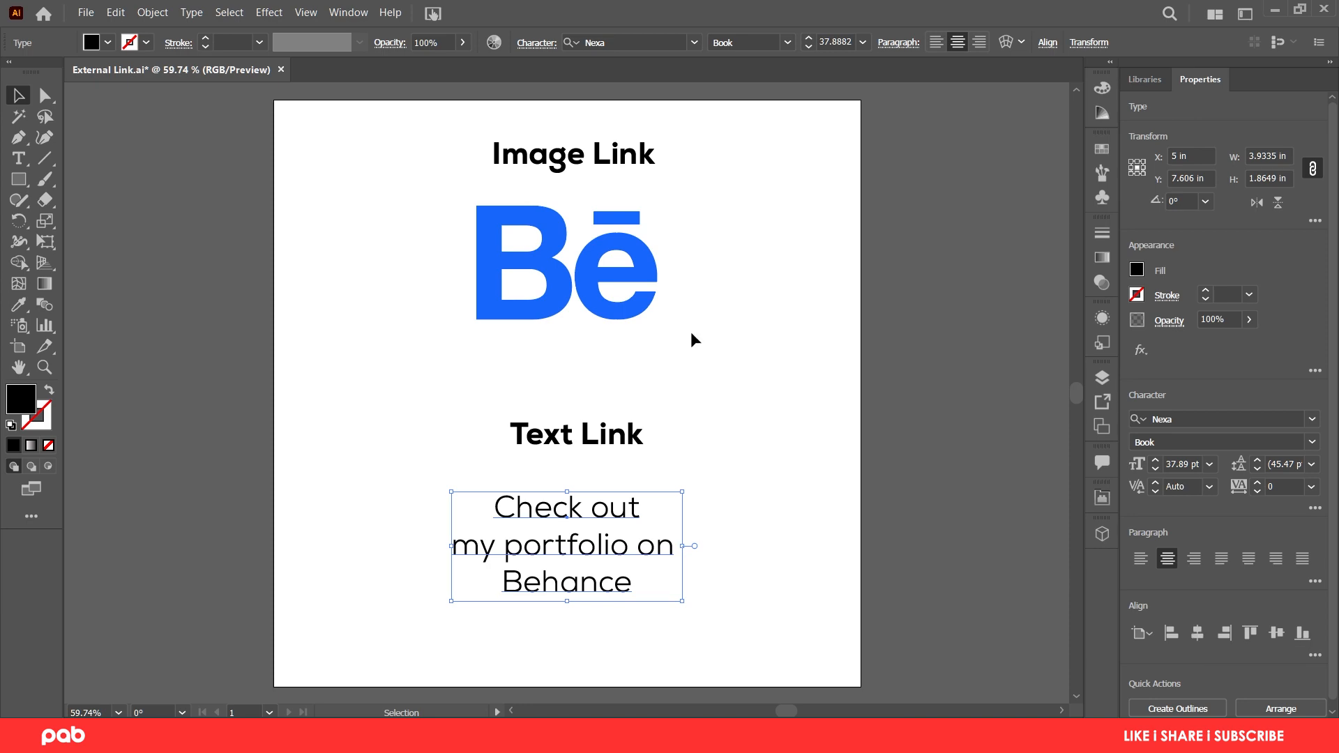
click(609, 385)
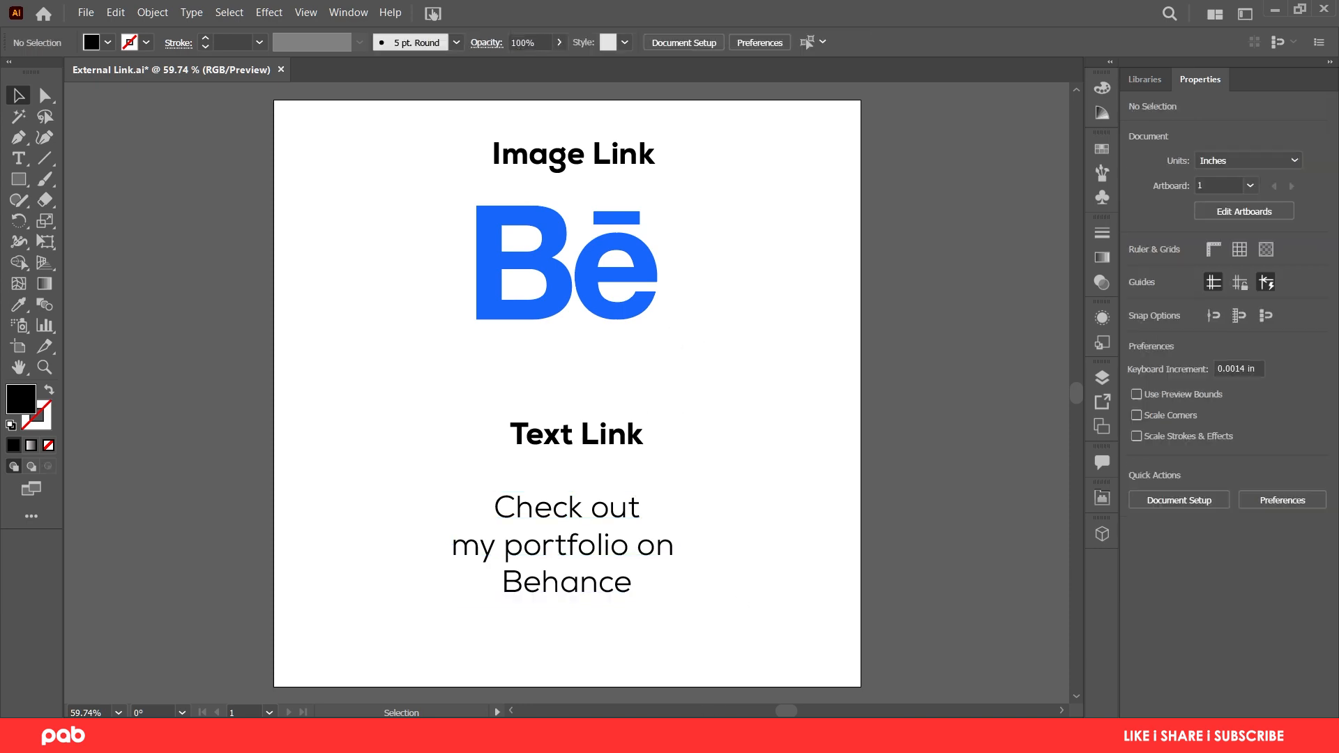
Switch to the web browser and copy the web address of the Behance profile page.
key(alt+Tab)
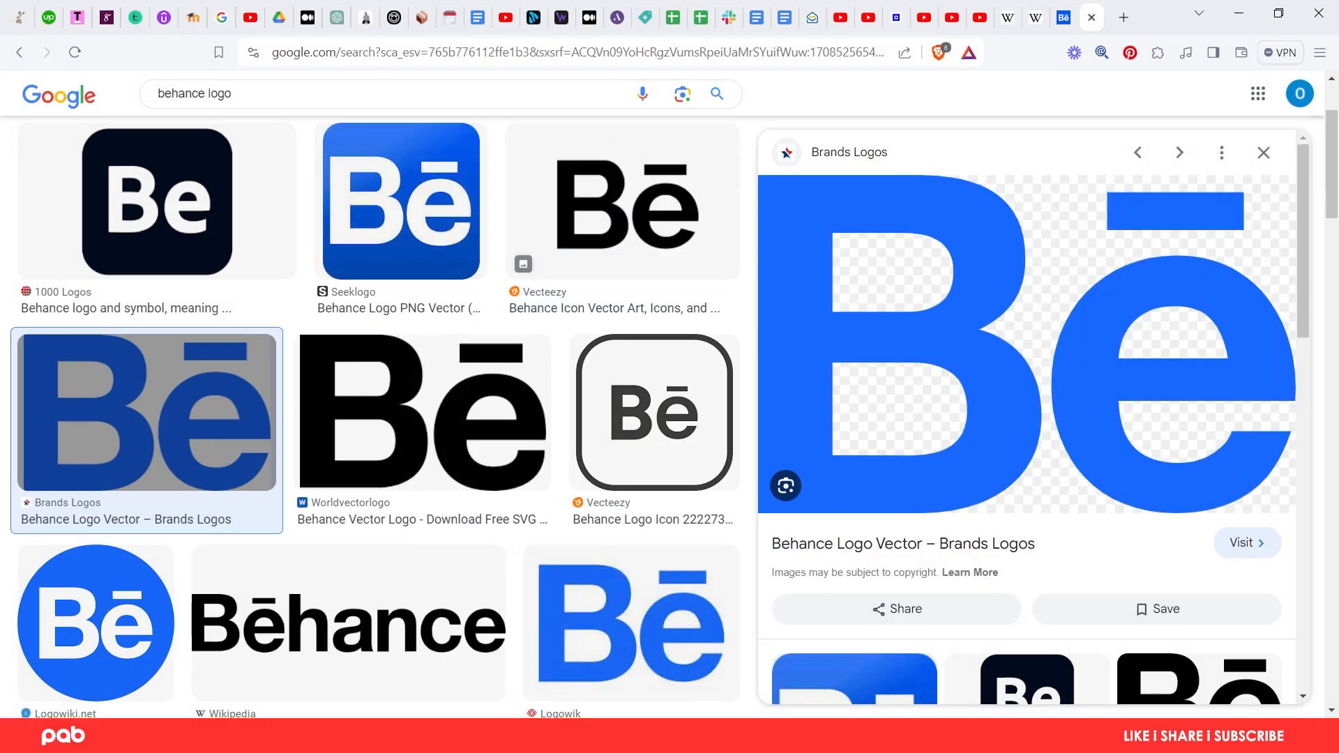
click(1065, 11)
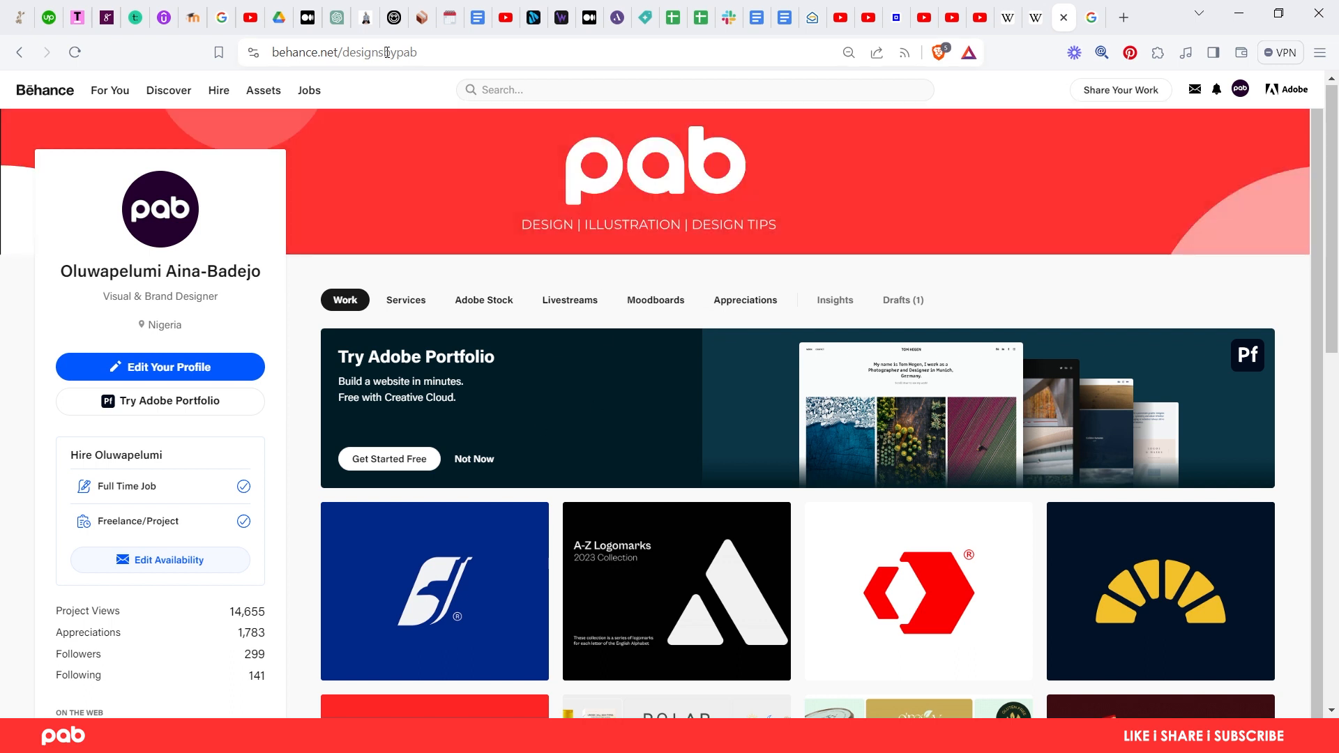
click(387, 52)
right_click(384, 56)
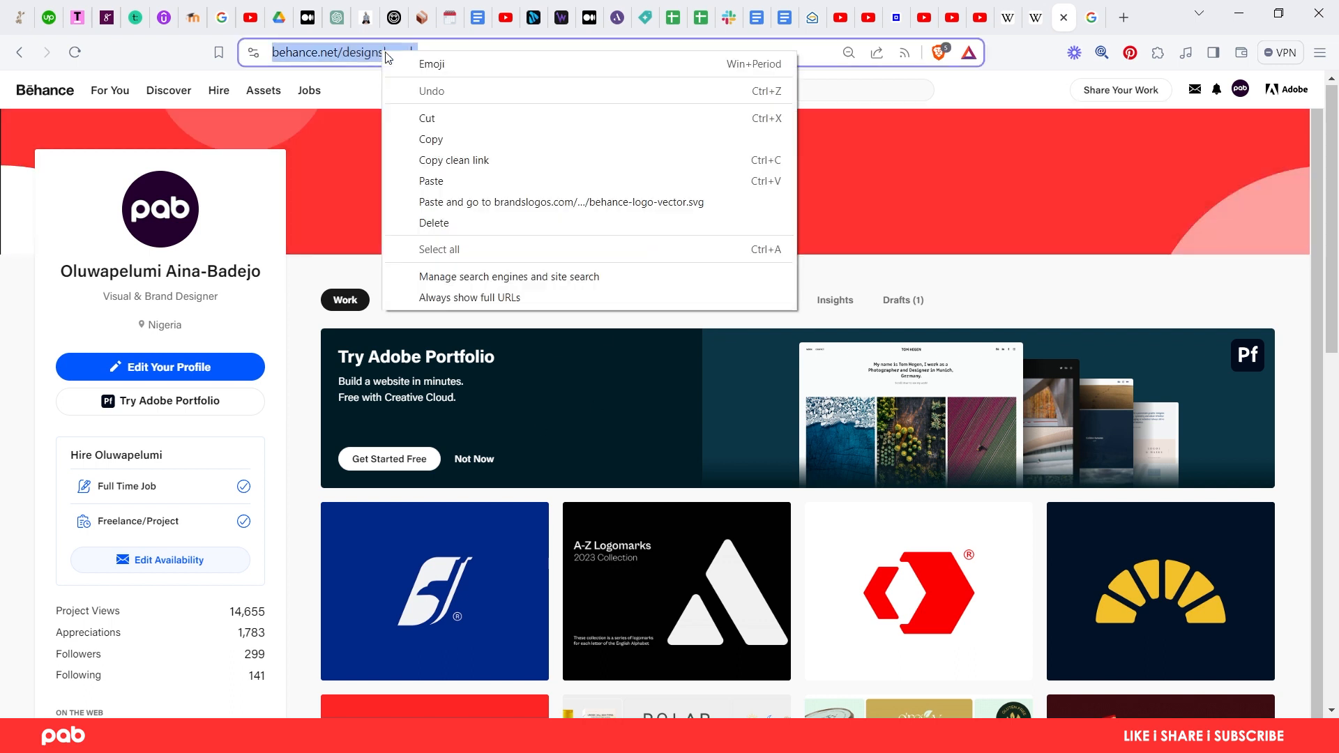
click(441, 141)
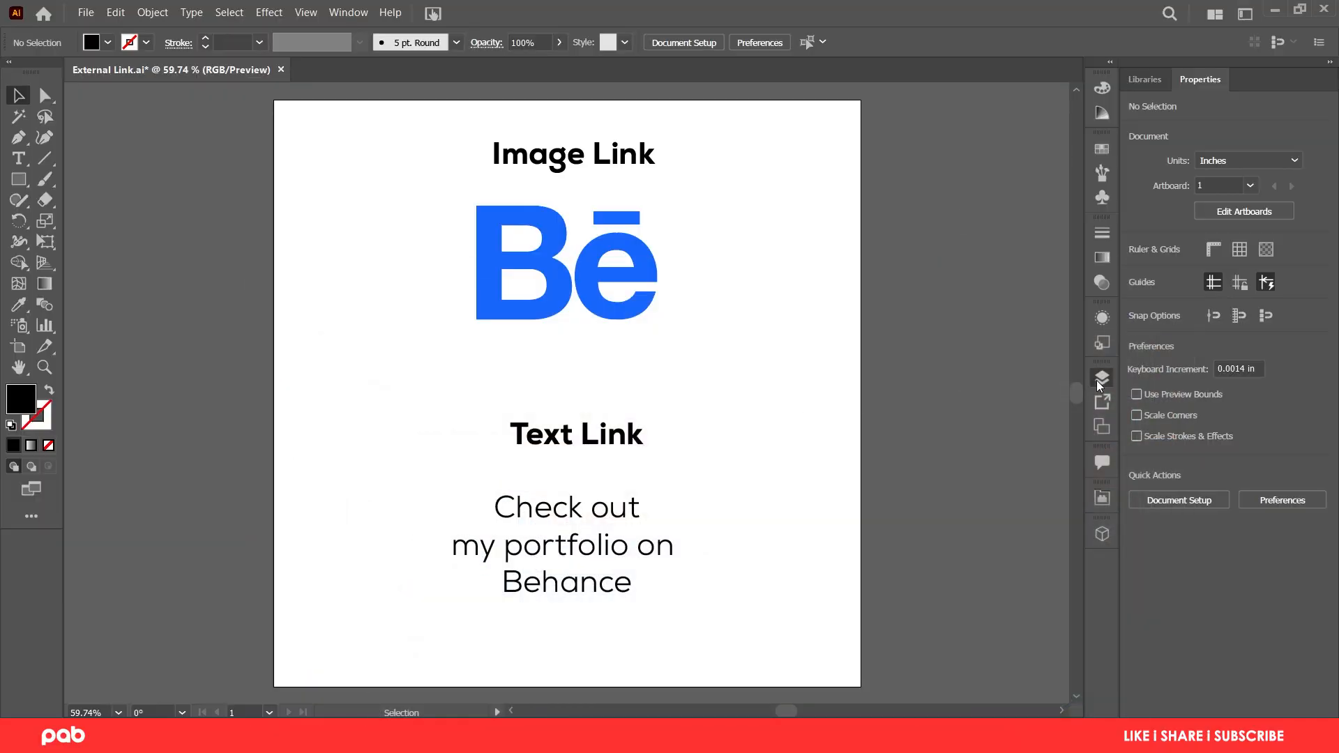
Add a new layer above Layer 1 and name it "Links".
click(1102, 379)
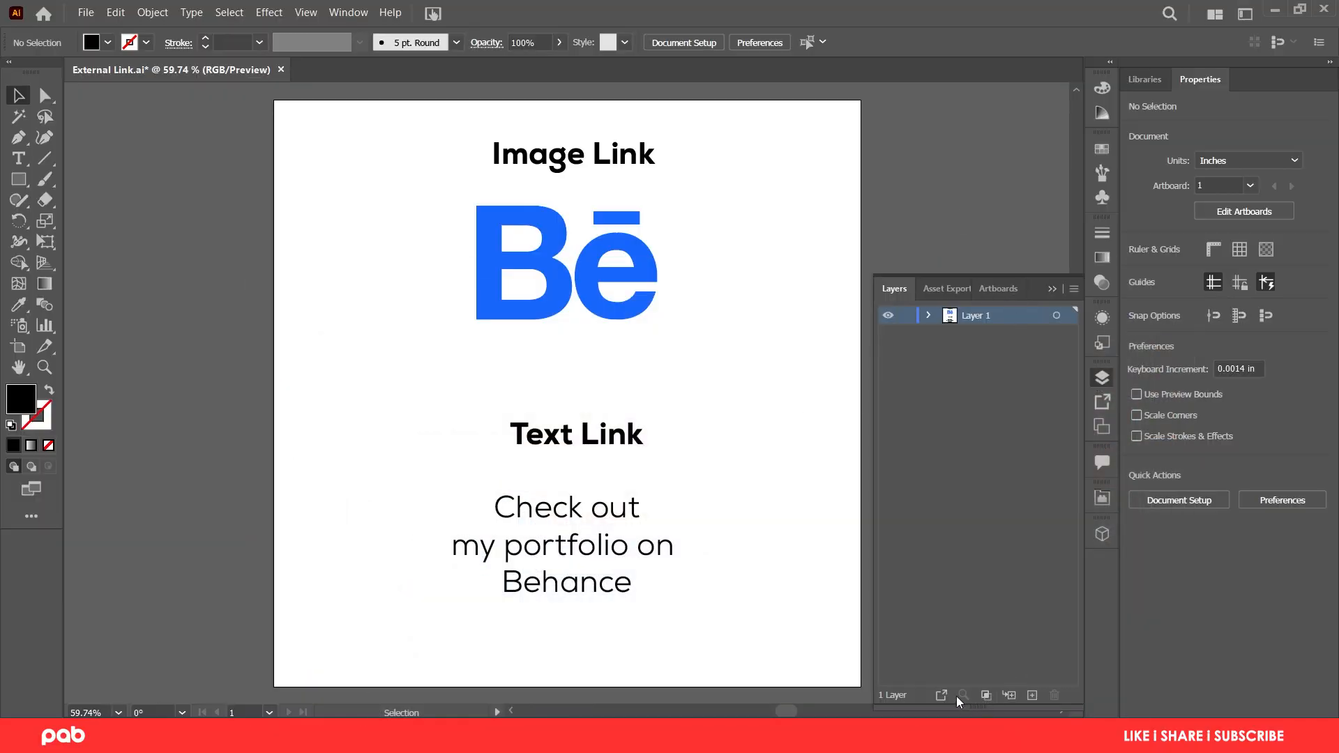
click(1032, 696)
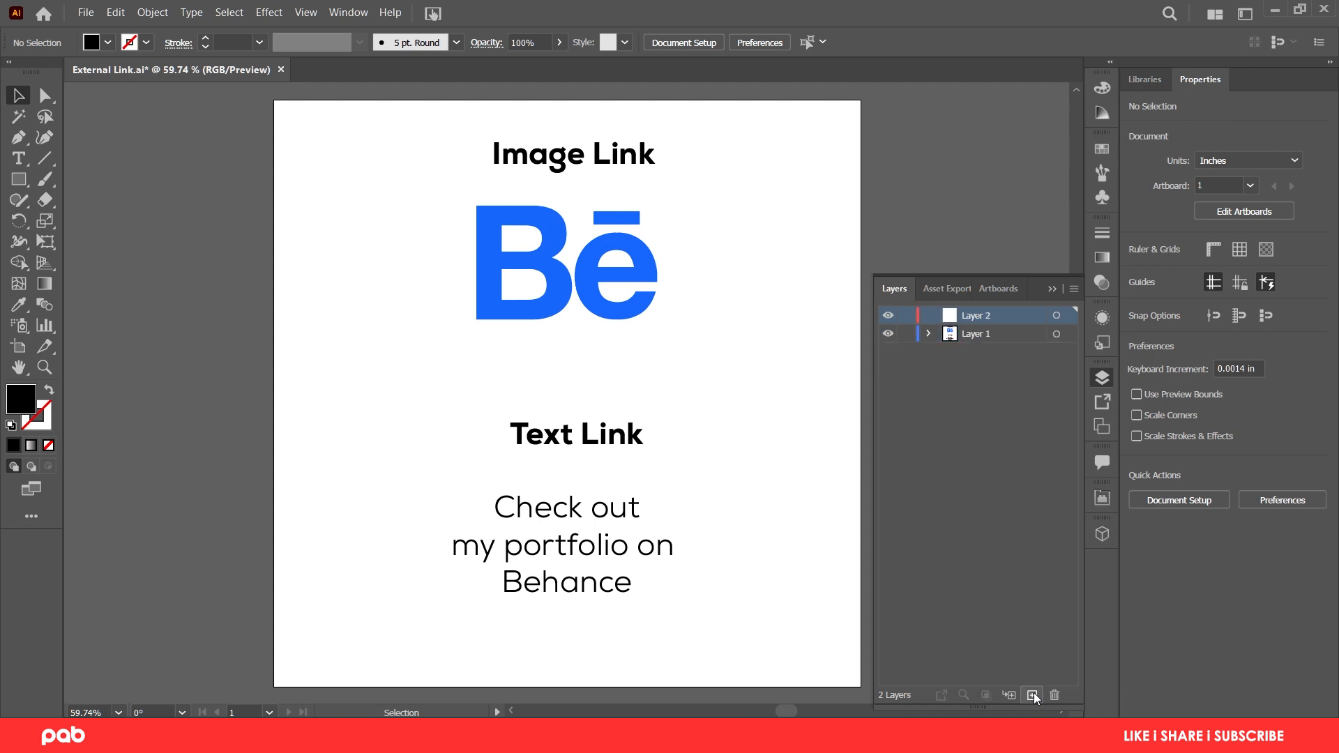
double_click(979, 316)
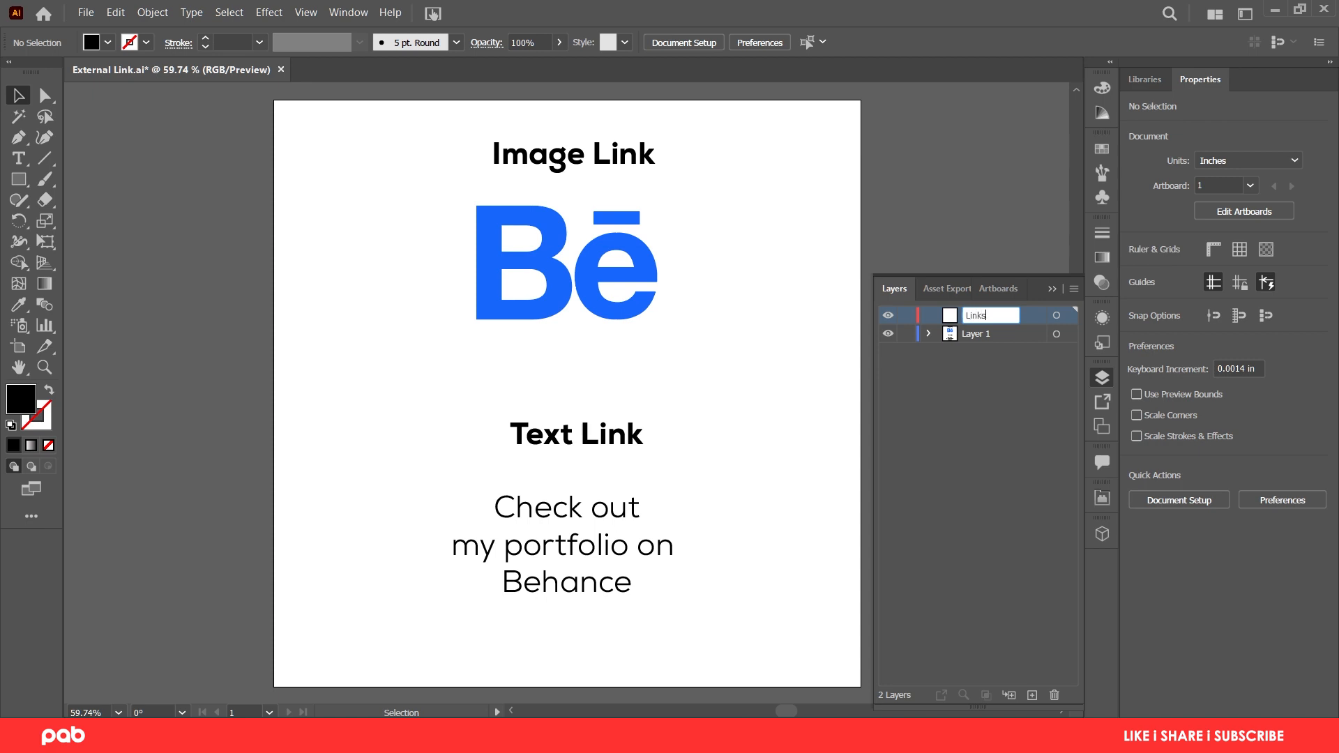
text(Links)
click(980, 391)
click(1052, 289)
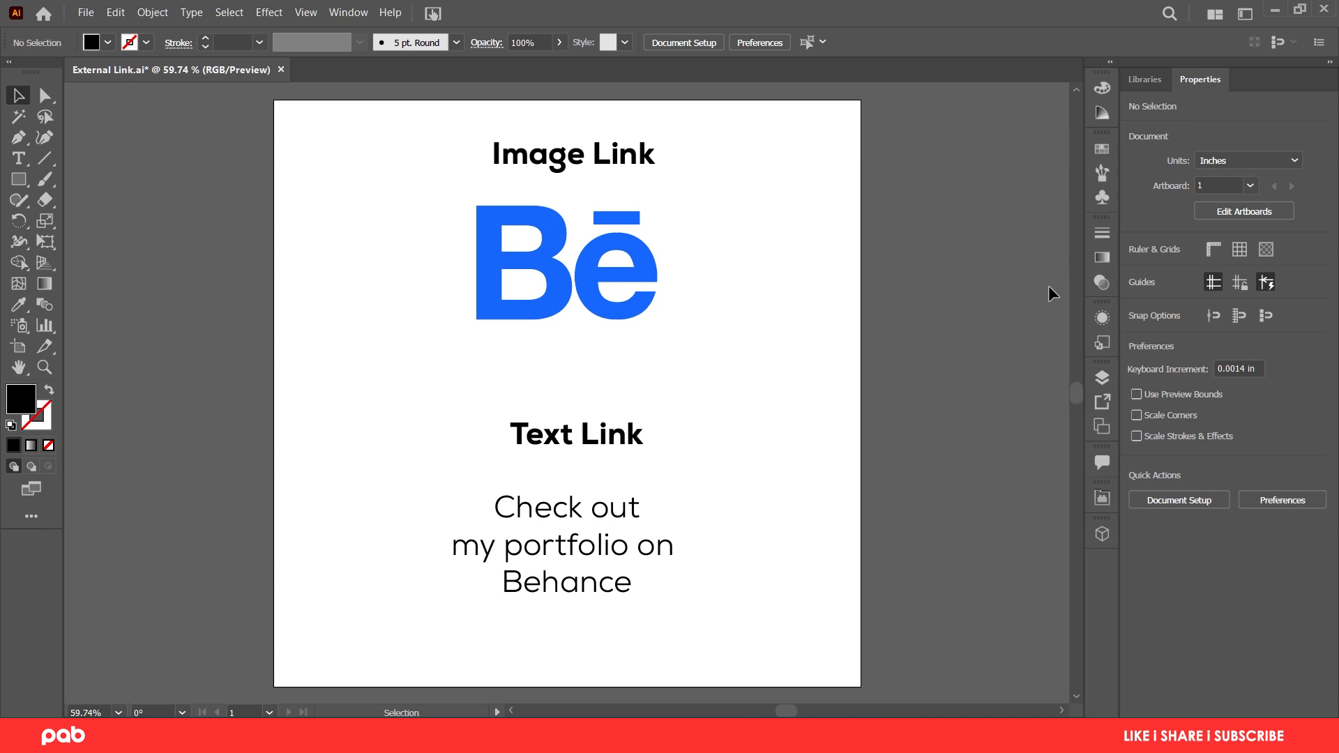
Add the copied Behance profile address as a new text object and position it over the Behance logo.
click(19, 159)
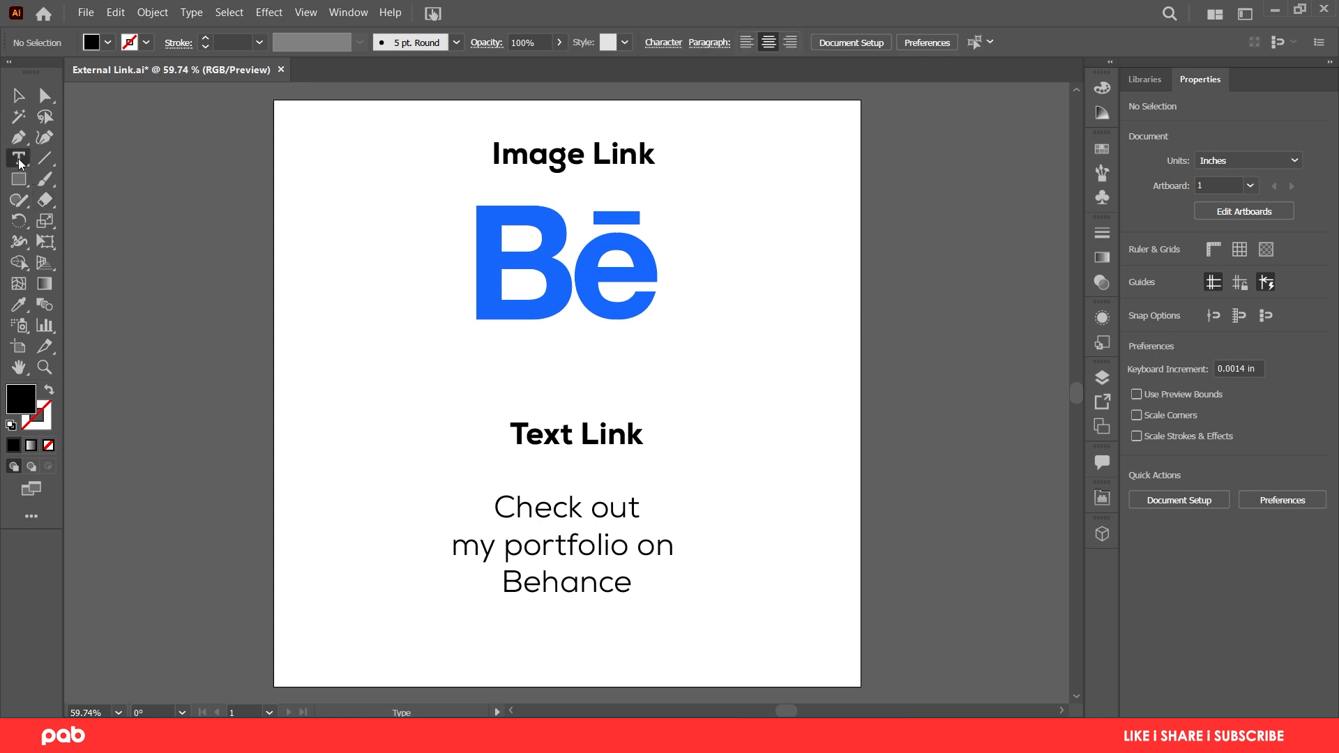
click(386, 391)
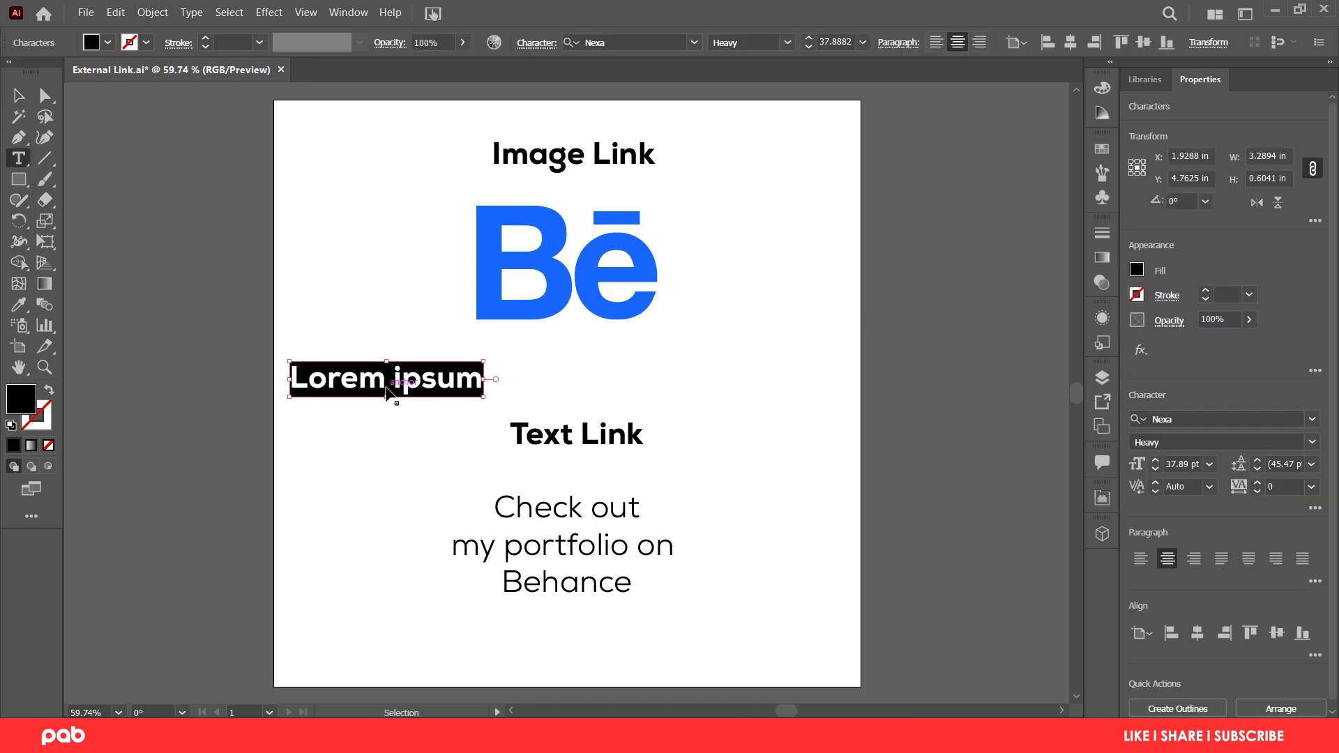
key(ctrl+v)
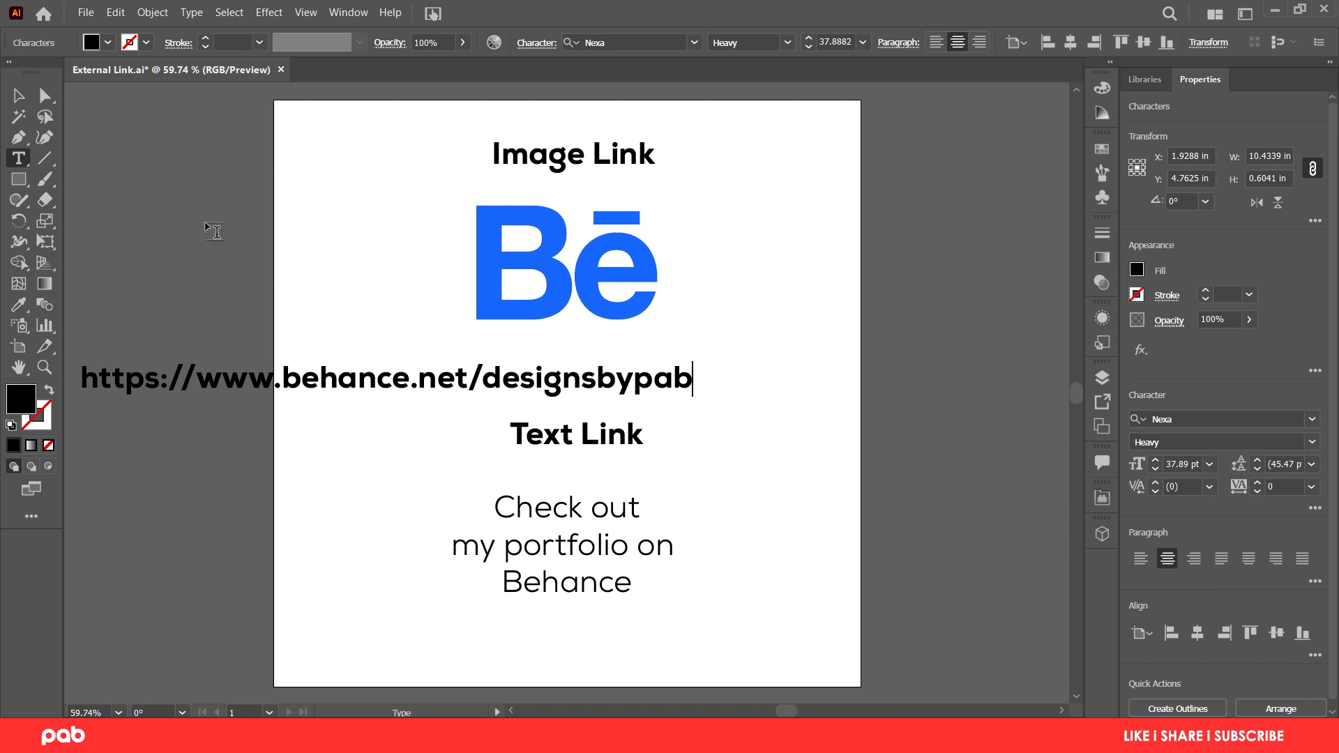
key(Escape)
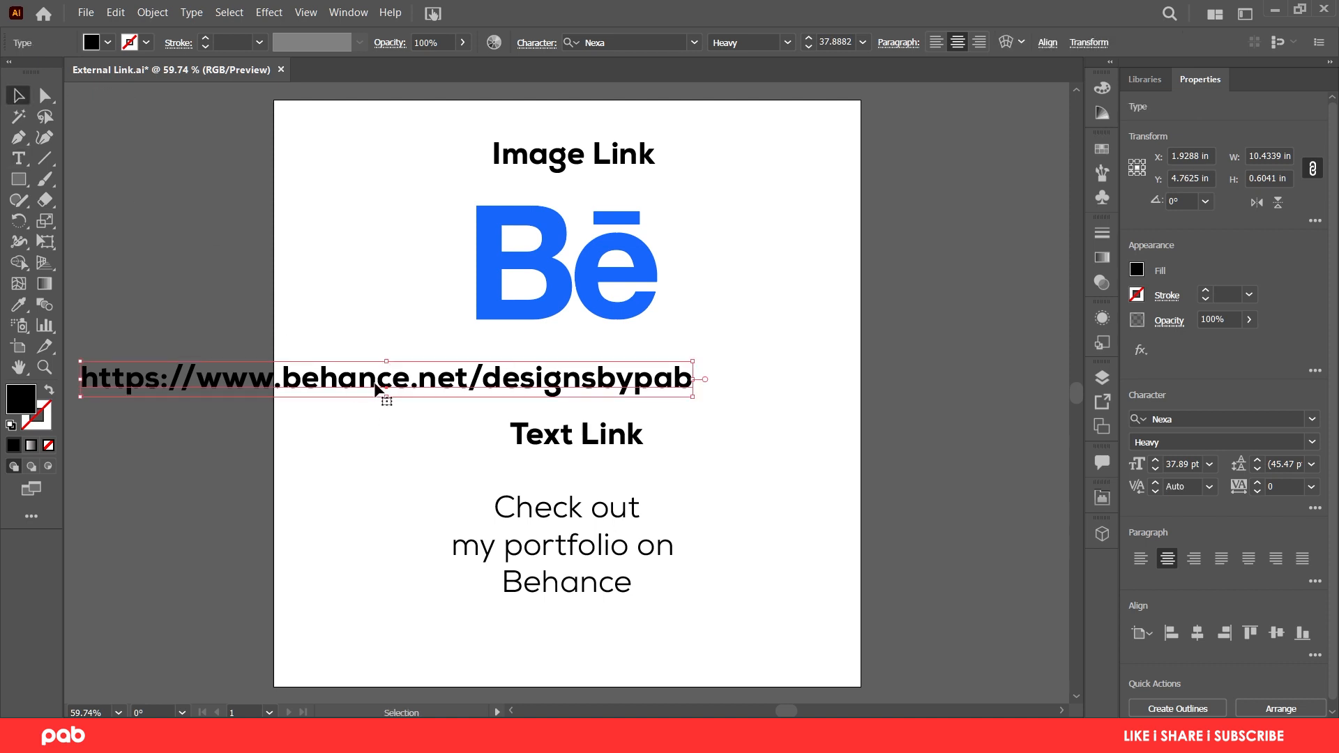
drag(376, 386, 570, 272)
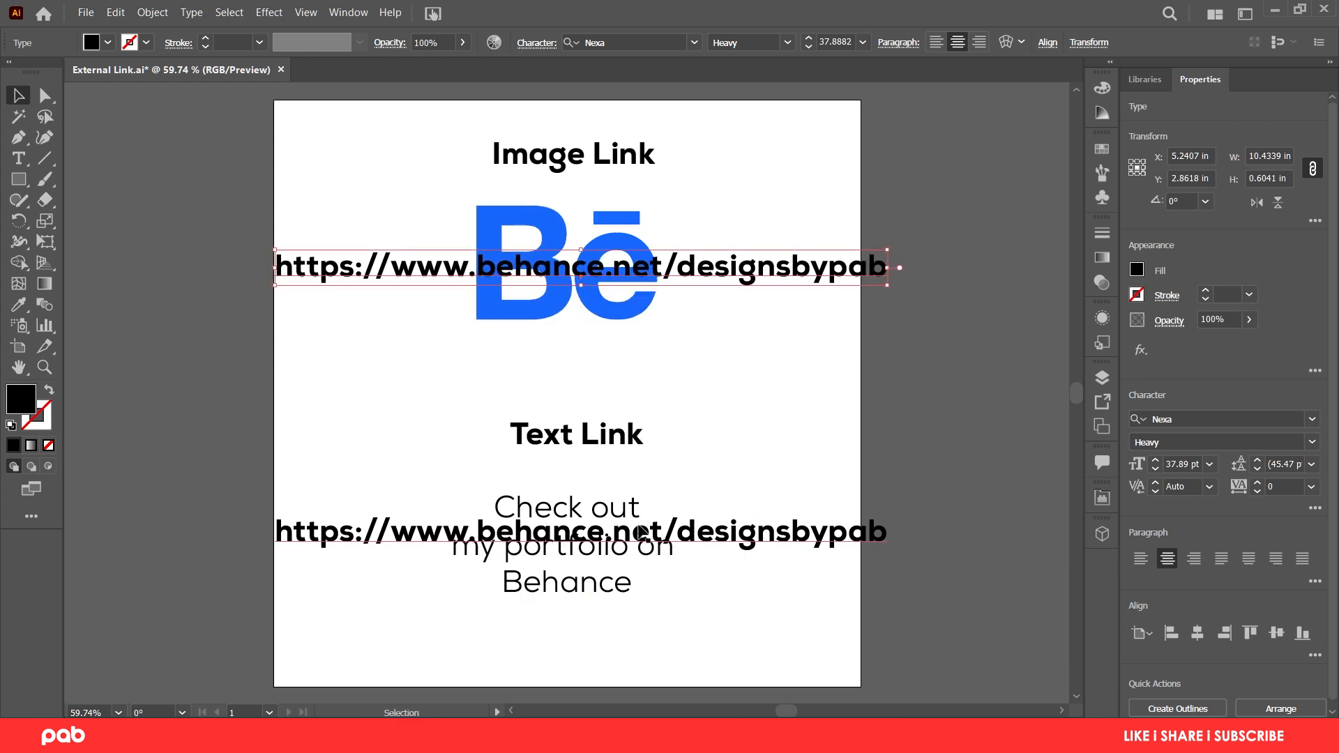
Place a duplicate of the address text over the portfolio text and reshape it to cover all three lines.
mouse_move(710, 531)
mouse_down()
mouse_move(763, 546)
mouse_move(718, 551)
mouse_up()
drag(275, 544, 450, 549)
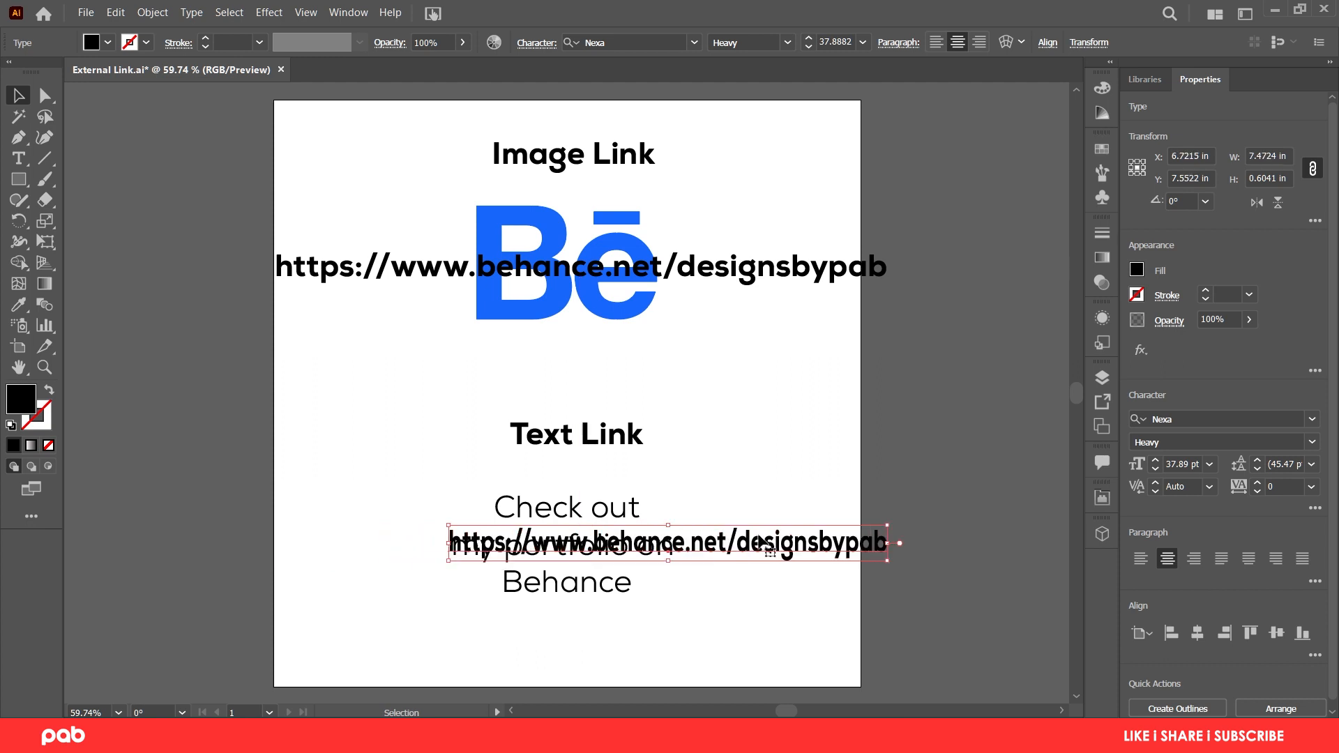
drag(893, 544, 673, 543)
drag(560, 560, 567, 595)
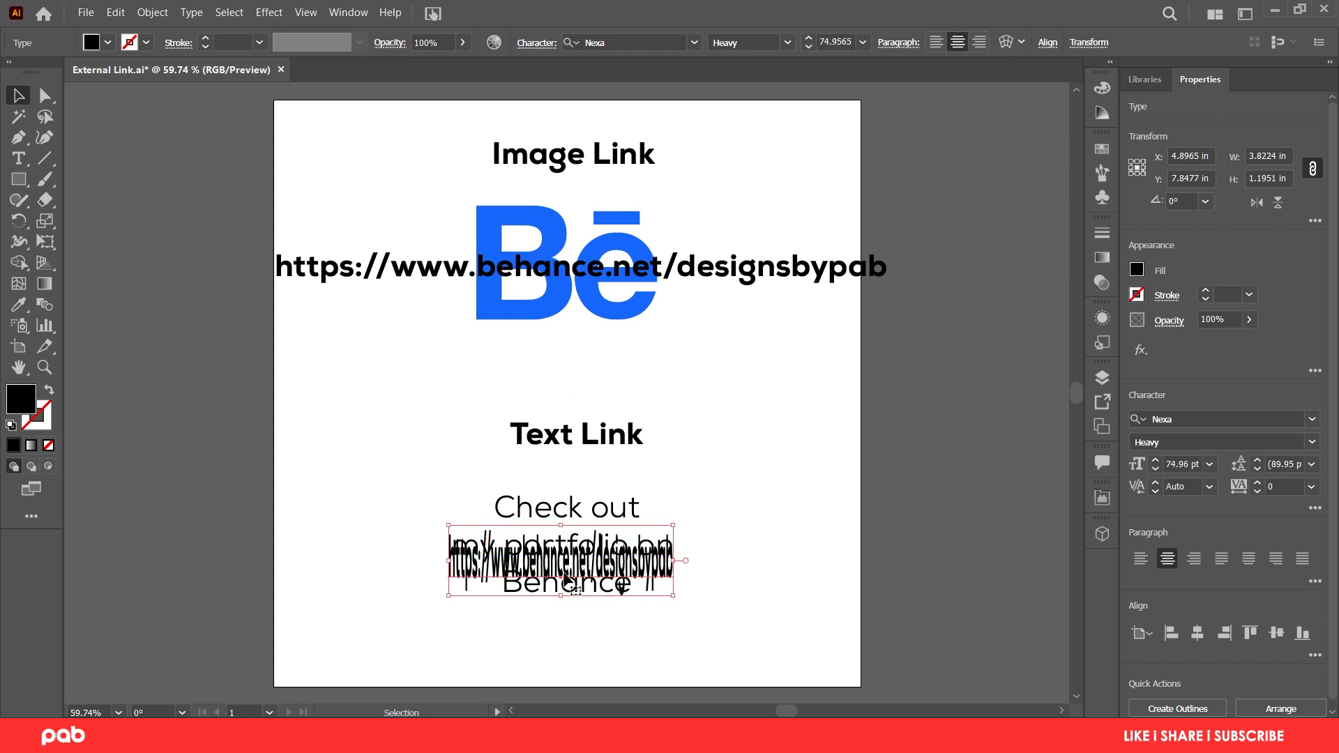
drag(560, 528, 561, 480)
drag(673, 538, 681, 538)
drag(564, 595, 564, 602)
Resize the address text over the Behance logo to about 3.4 by 2.2 in so it covers the whole logo.
click(560, 271)
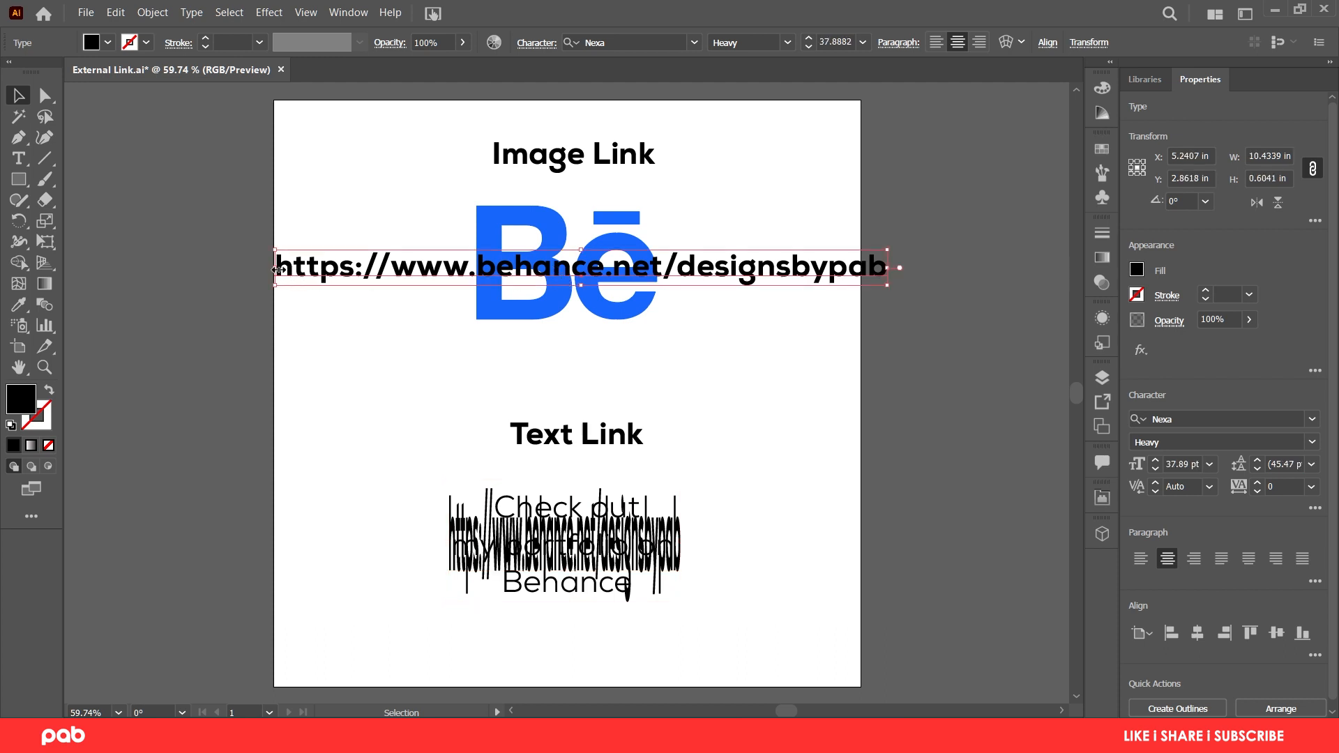
drag(277, 269, 462, 269)
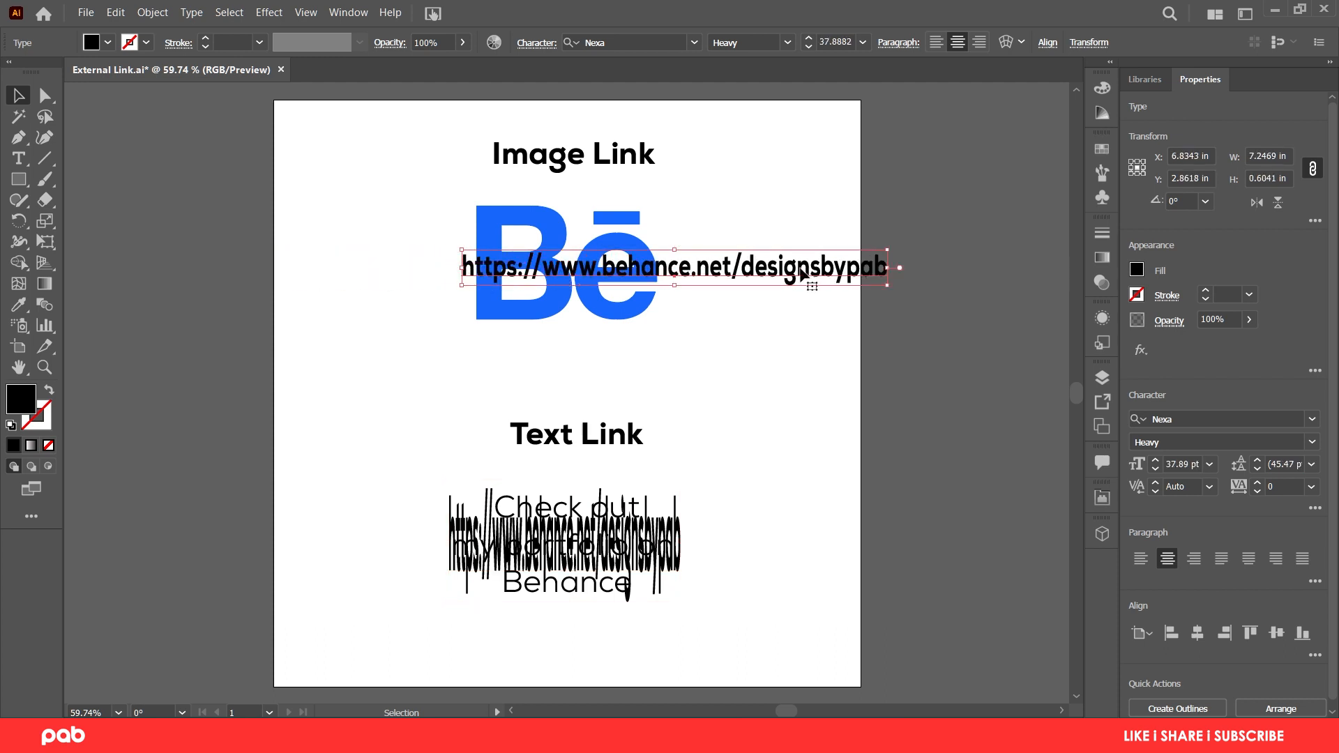
drag(887, 267, 661, 267)
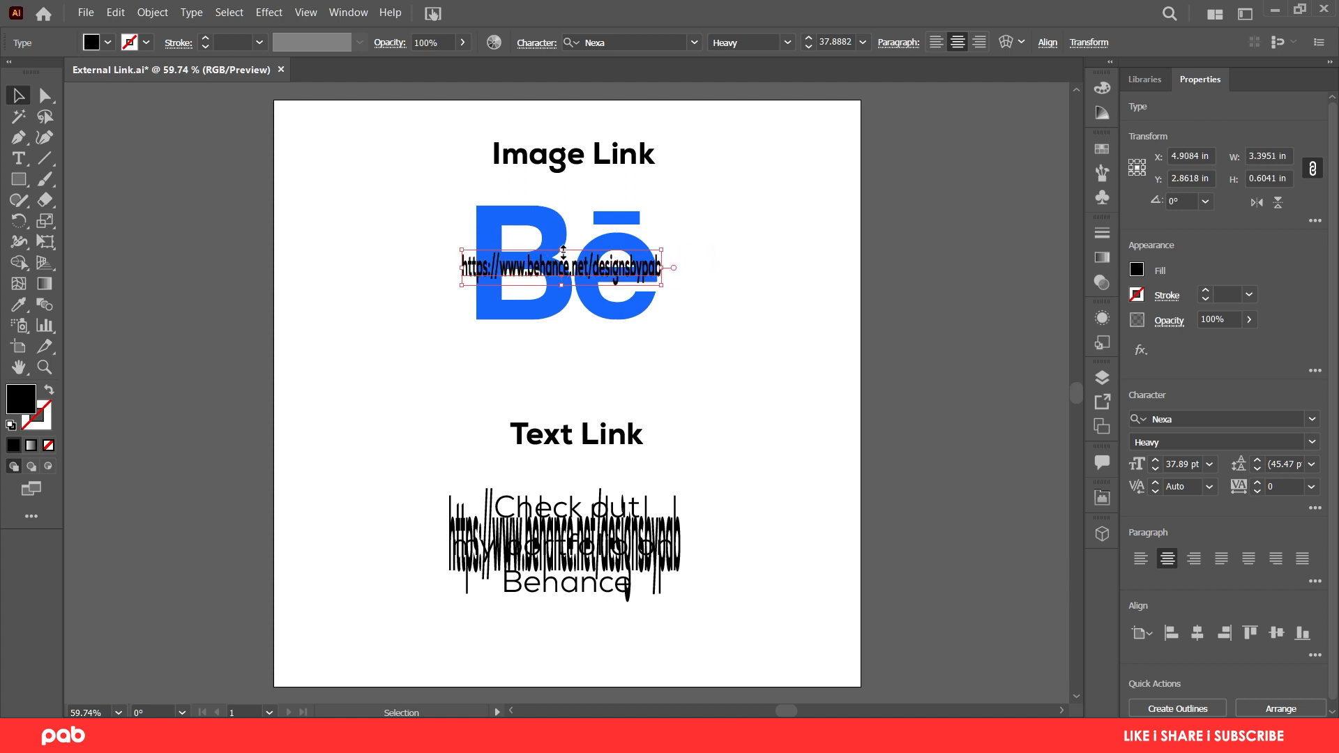
drag(564, 252, 569, 196)
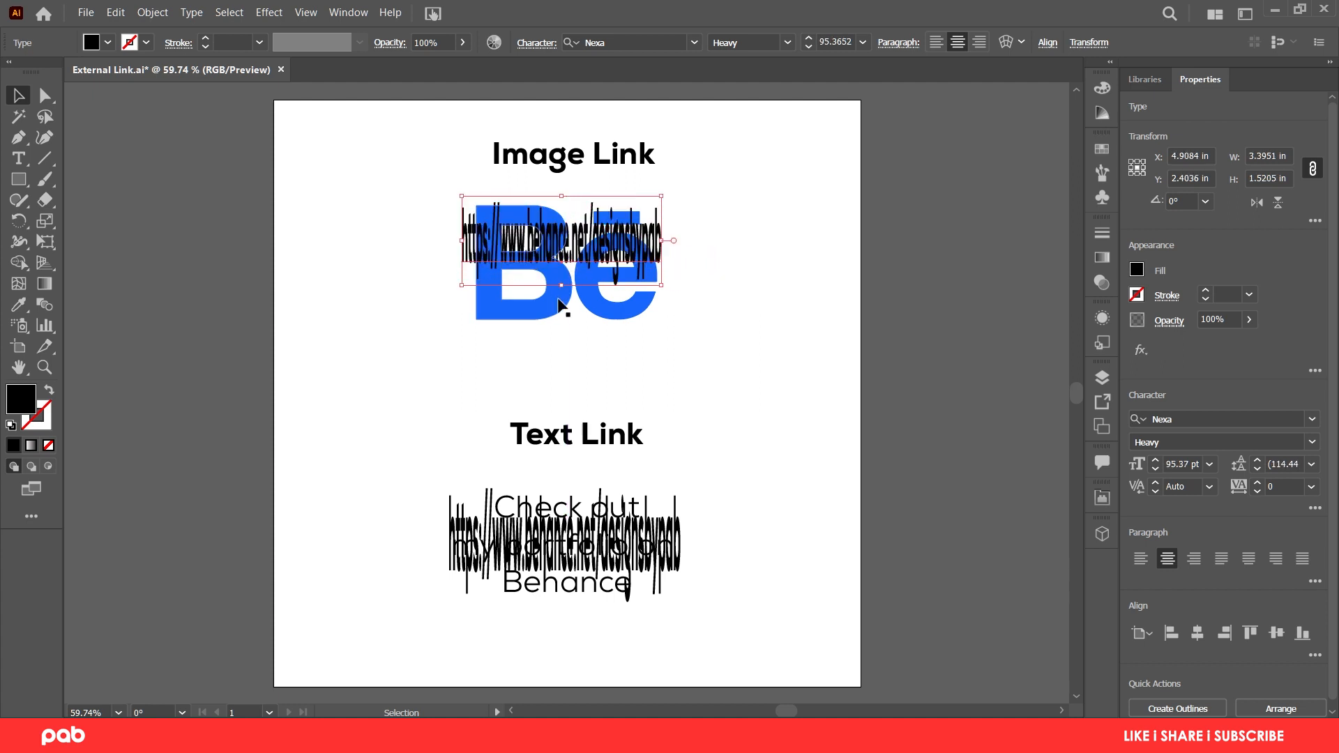
drag(562, 286, 562, 324)
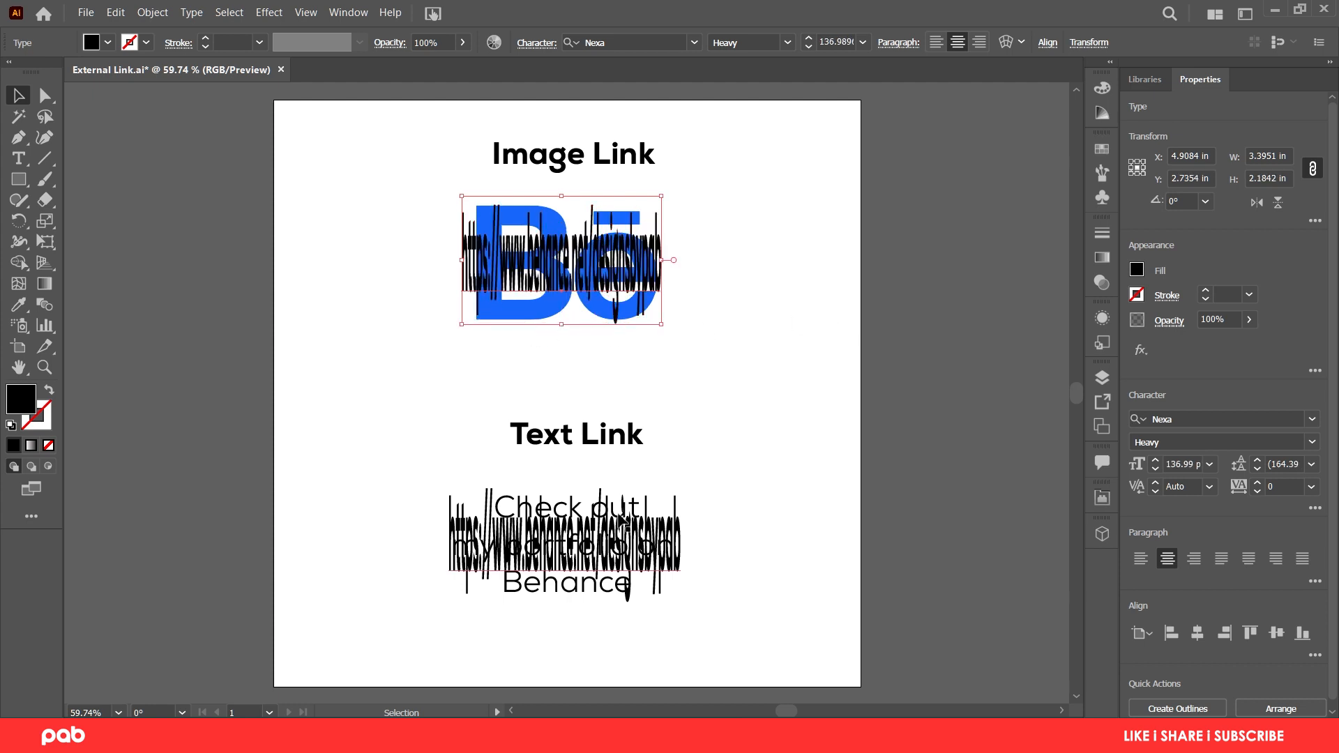
Target both address texts through the "Links" layer, set the layer's opacity to 0%, and deselect everything.
shift+click(653, 528)
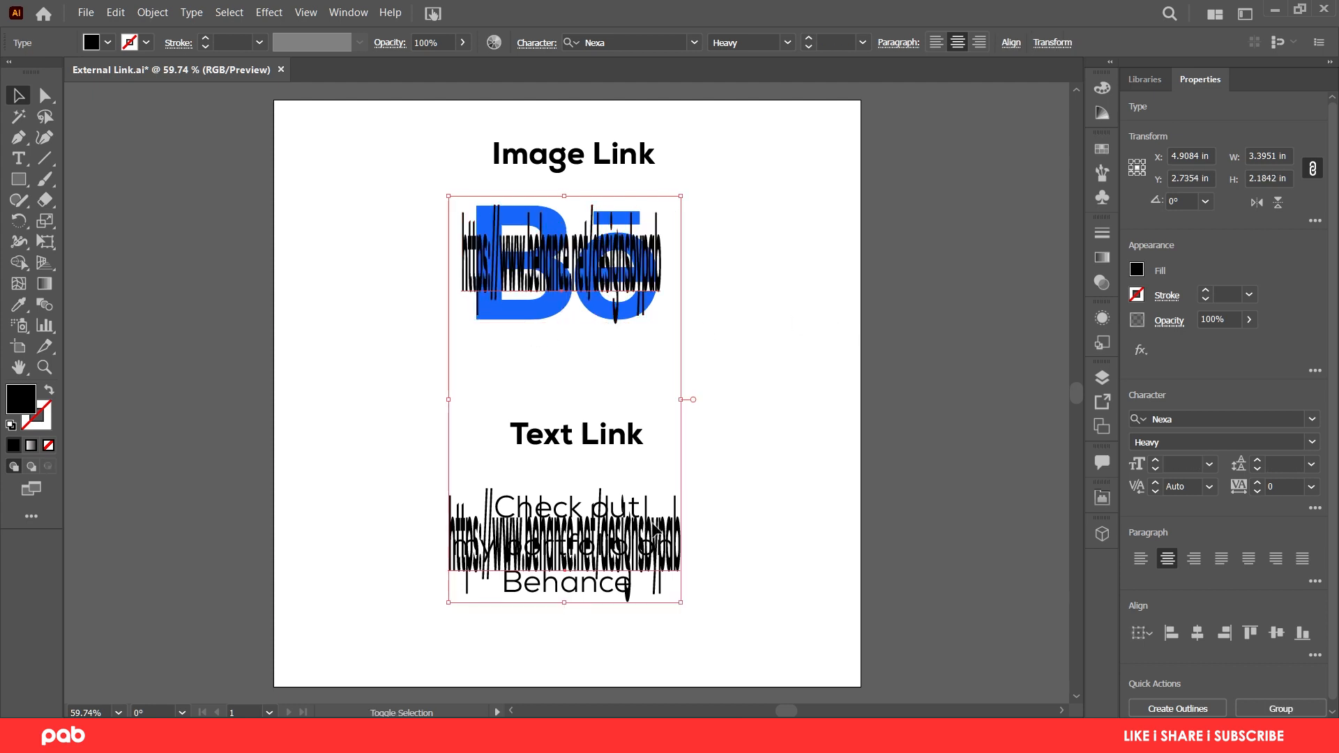
click(1103, 378)
click(1003, 415)
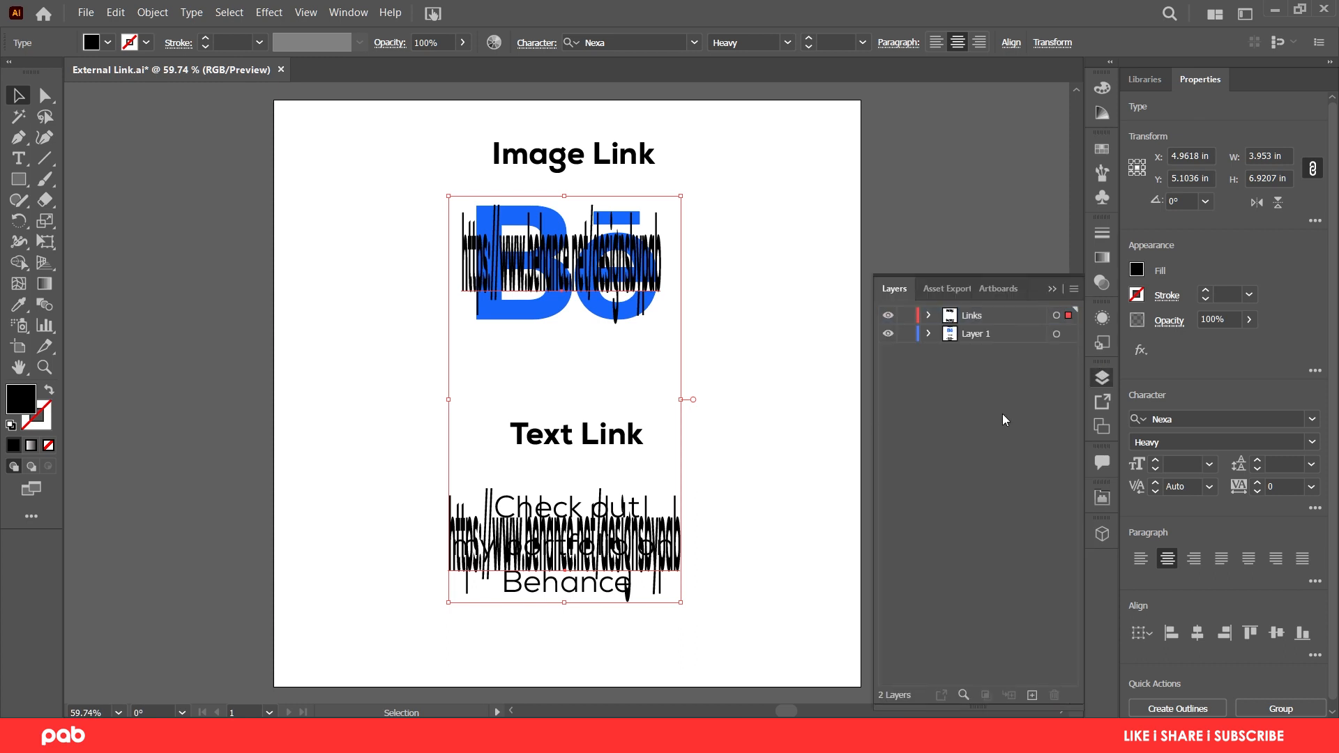
click(994, 318)
click(1057, 316)
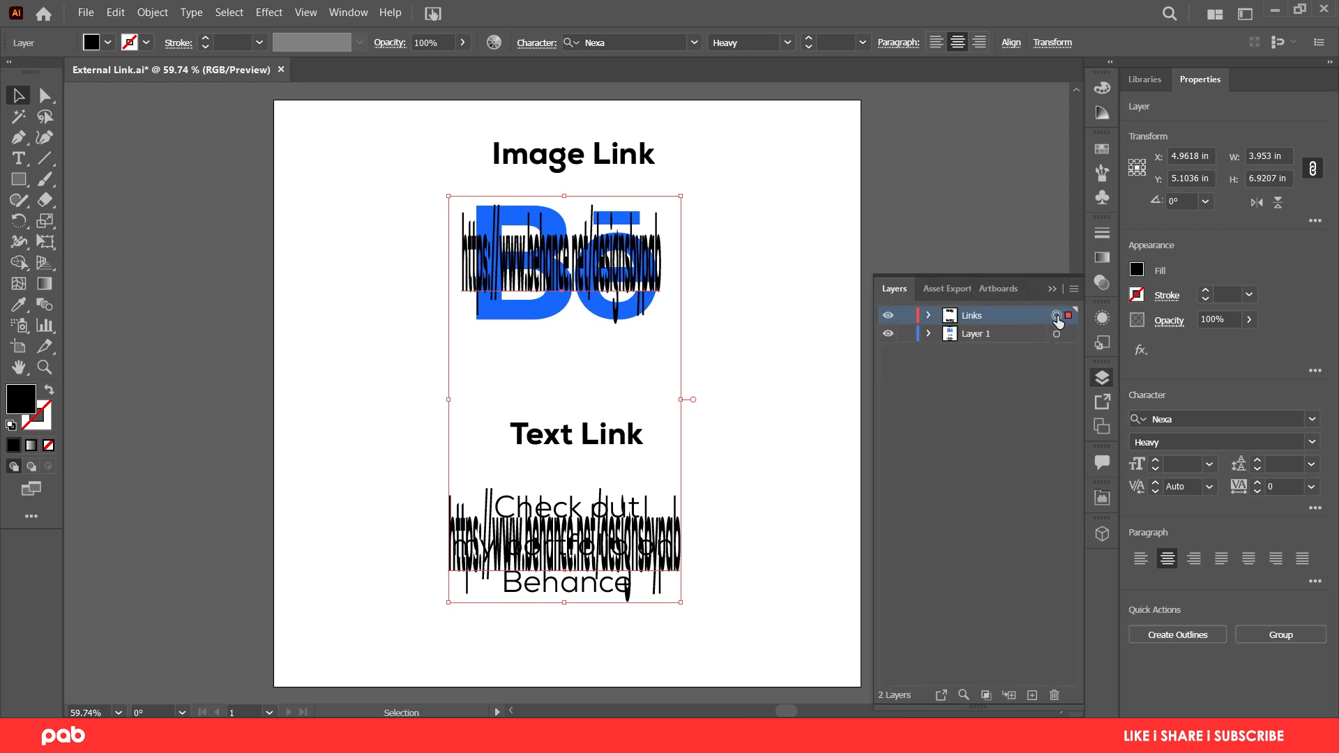
click(1249, 321)
drag(1228, 346, 1125, 345)
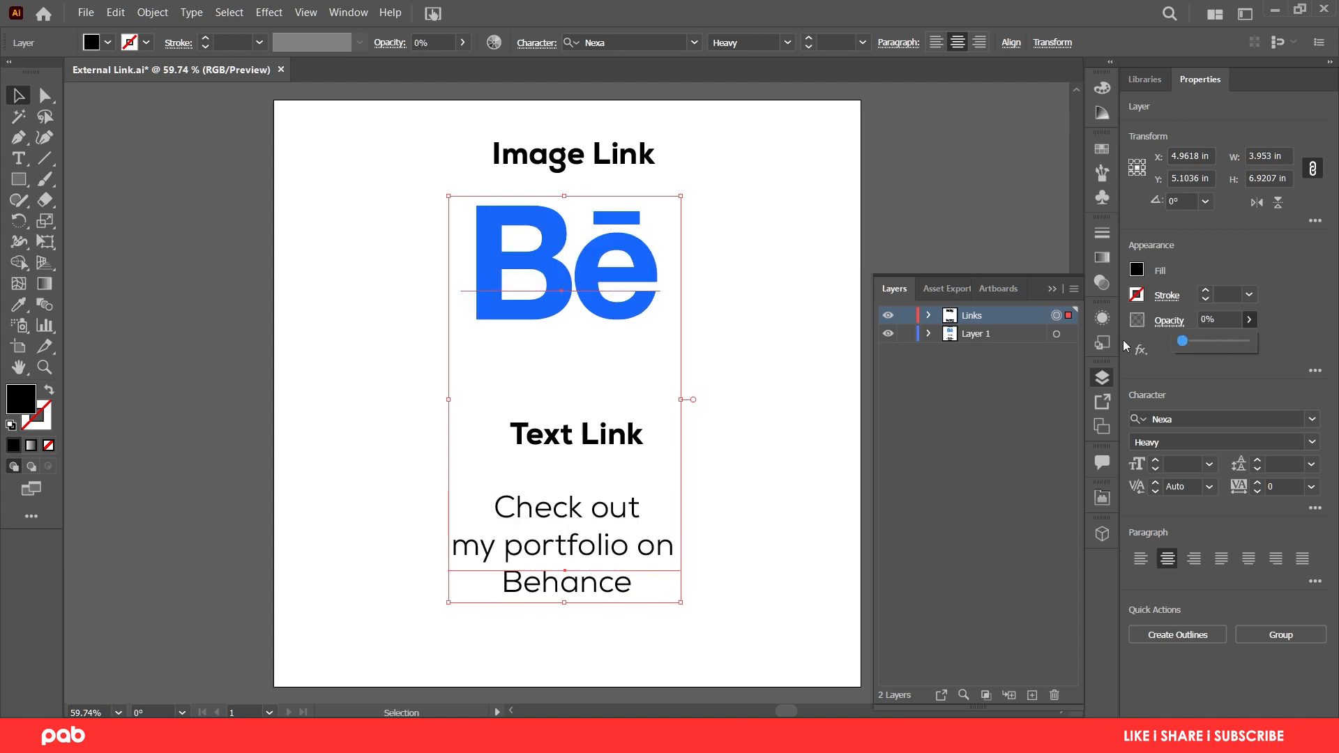
click(1052, 290)
click(954, 258)
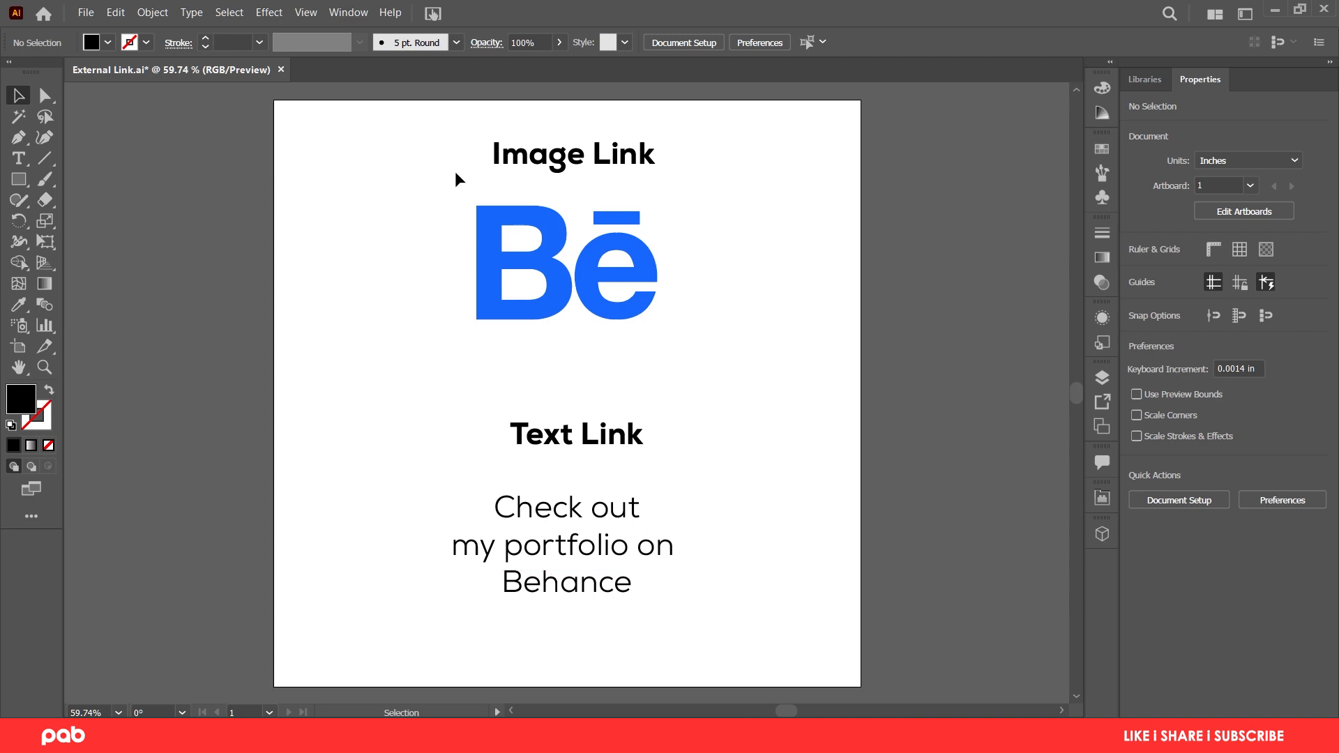
Export the artboard with Export for Screens in PDF format as a single file.
click(88, 14)
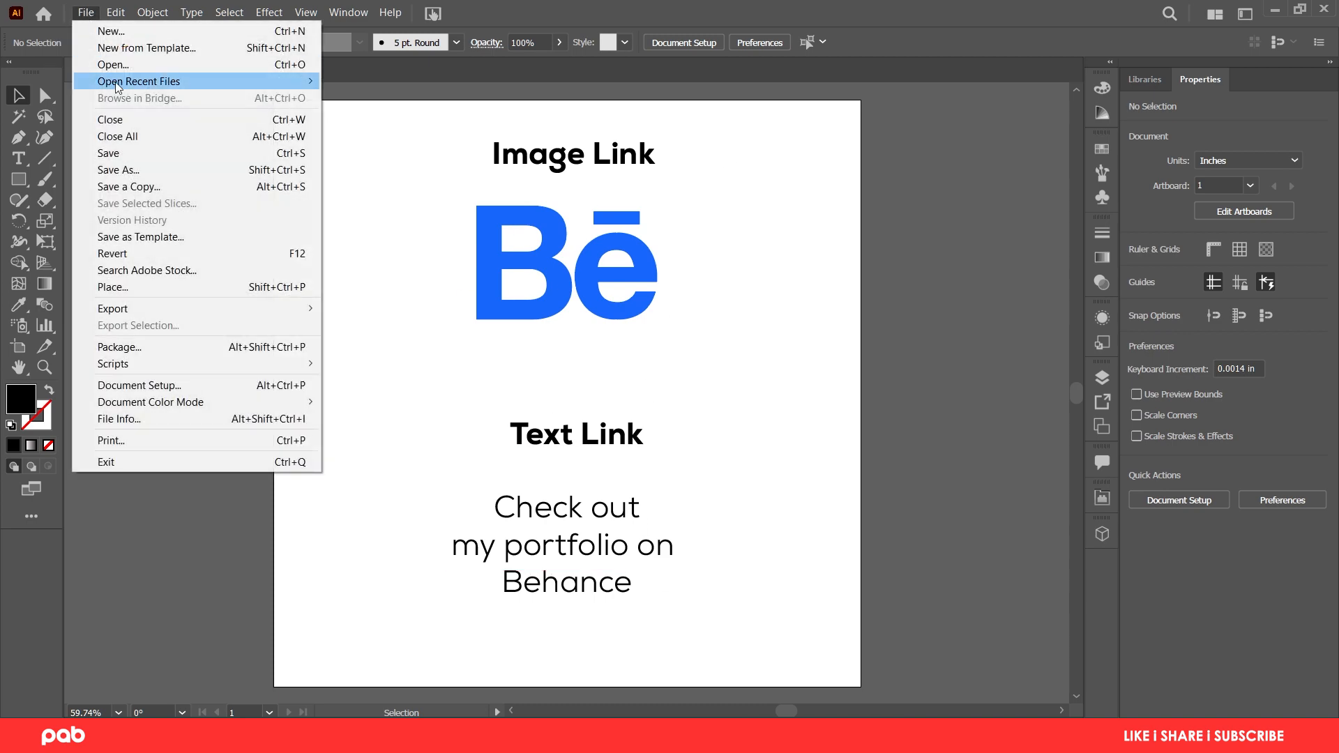
mouse_move(218, 309)
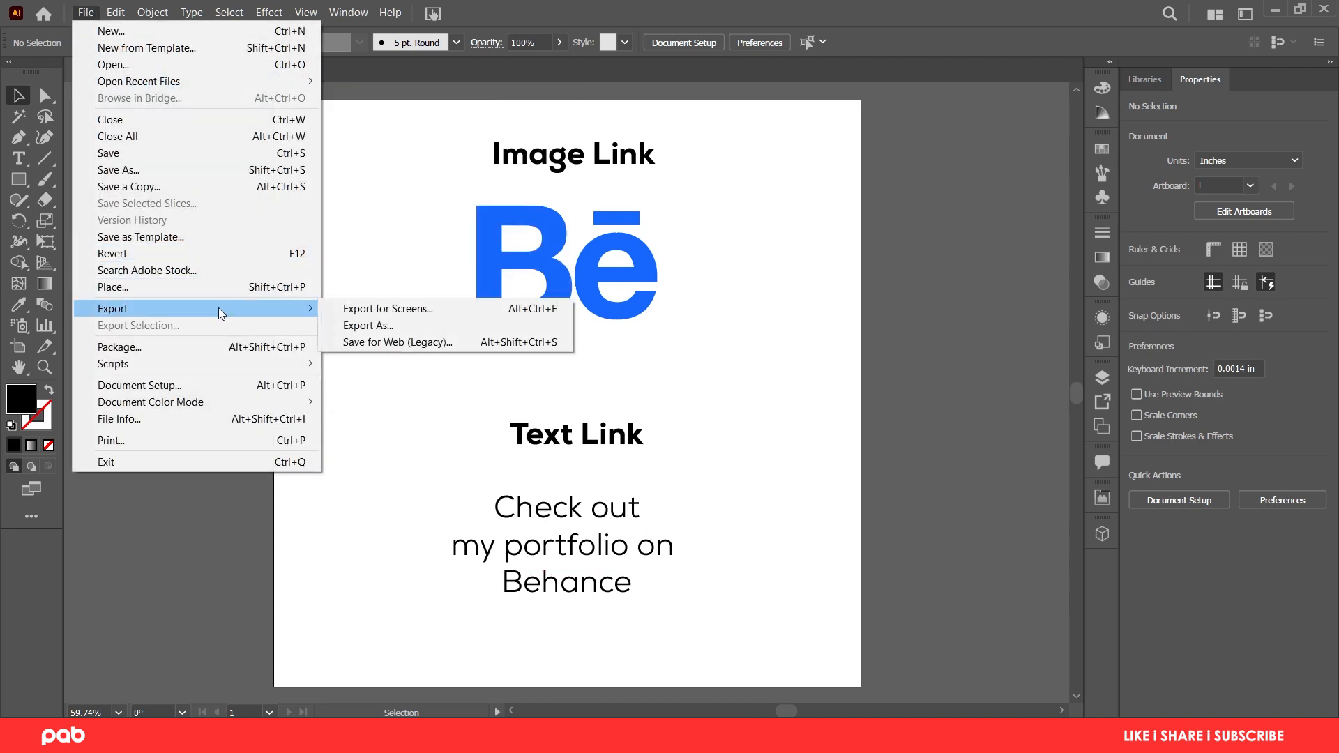
click(362, 312)
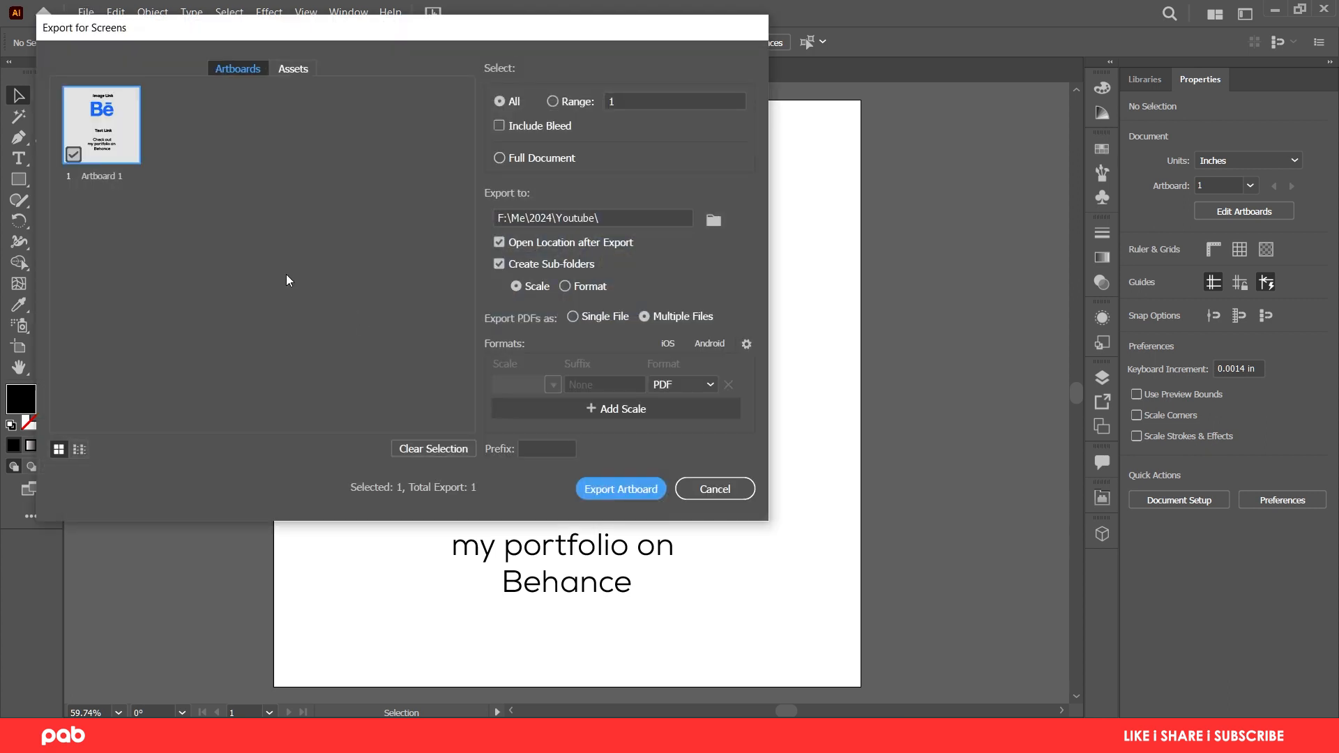
click(671, 387)
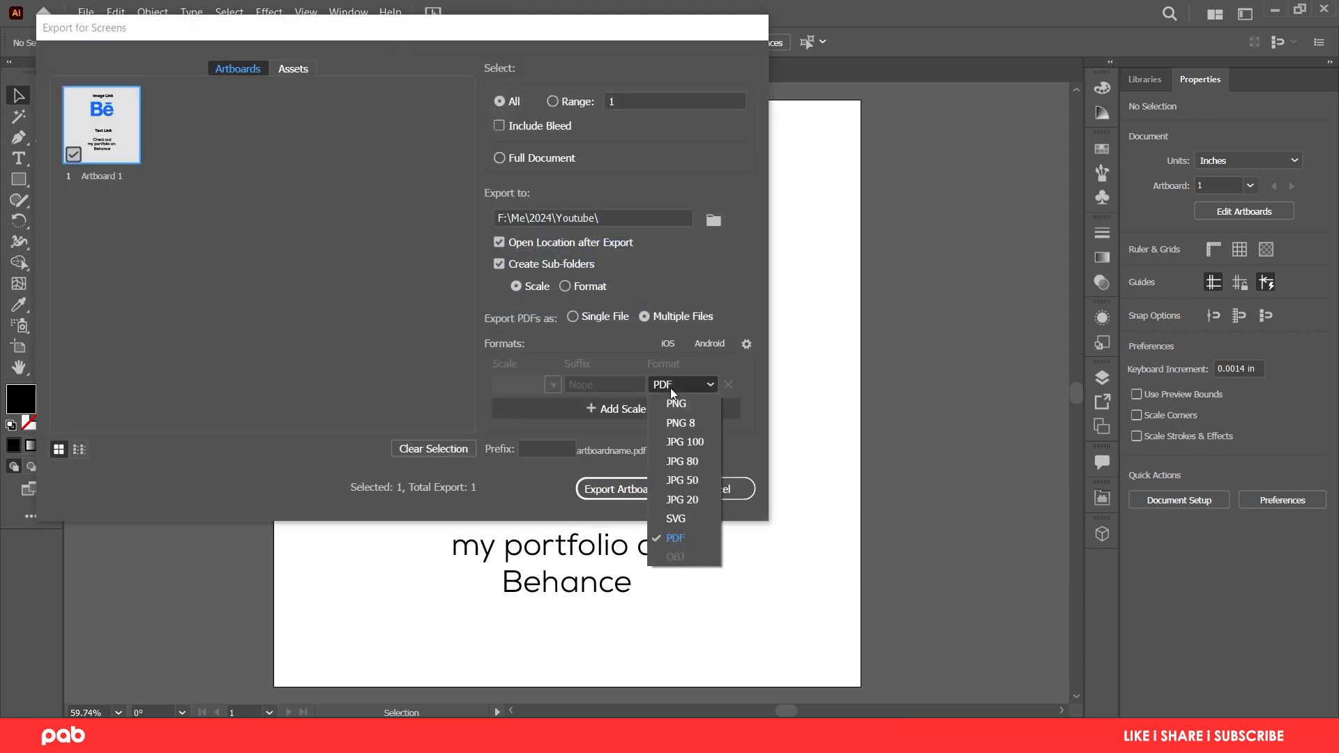
click(675, 540)
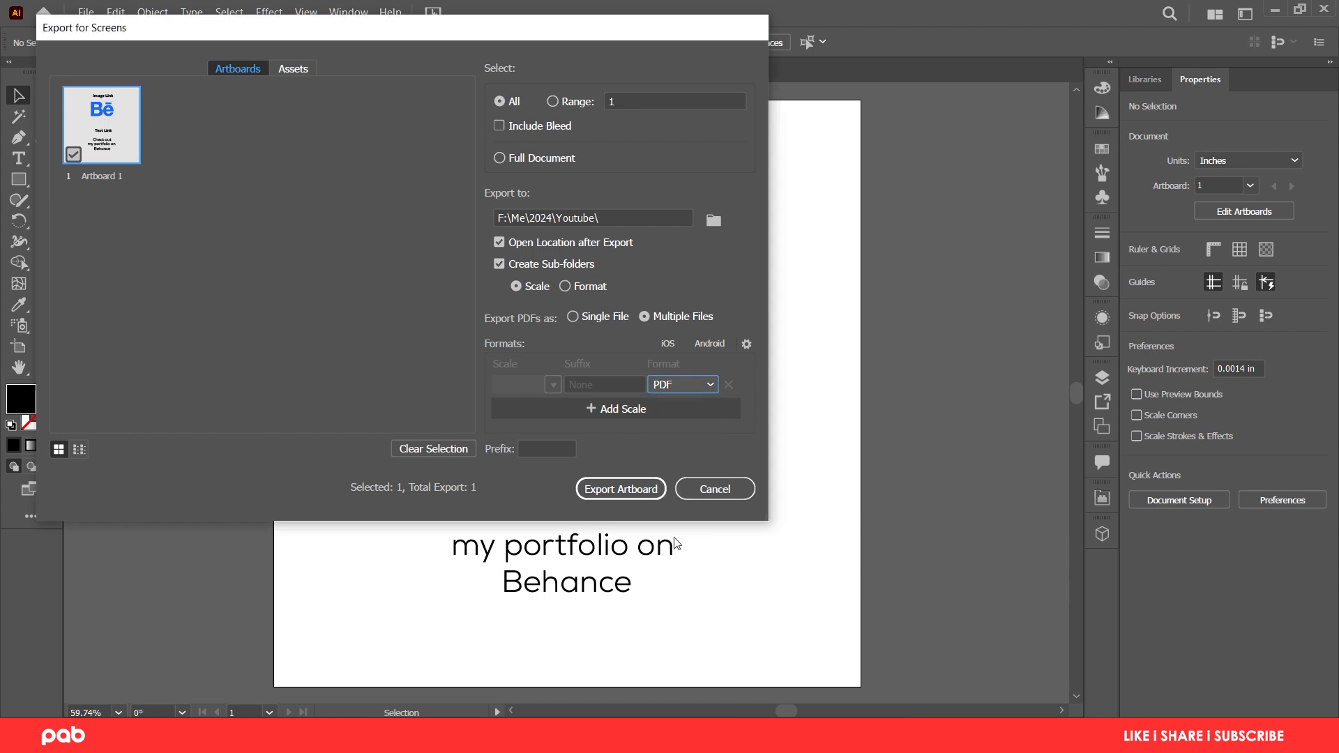
click(590, 318)
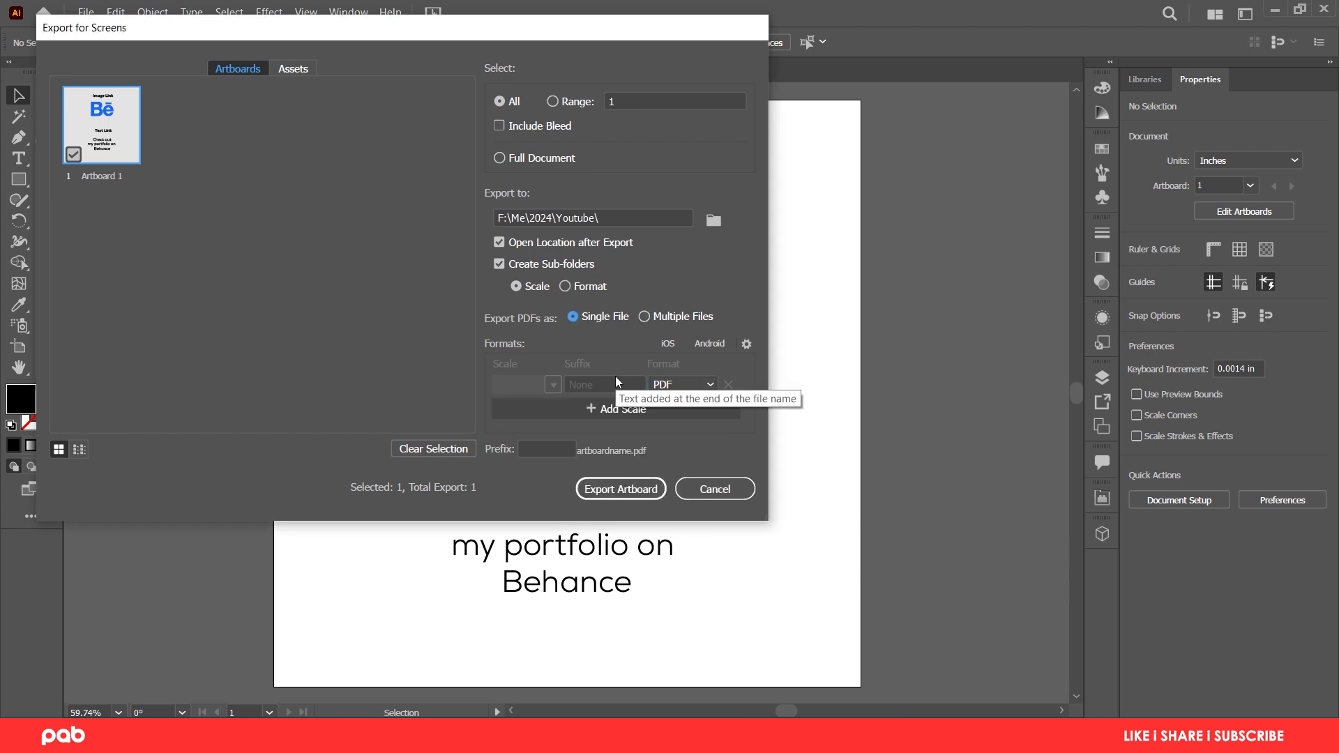
click(636, 488)
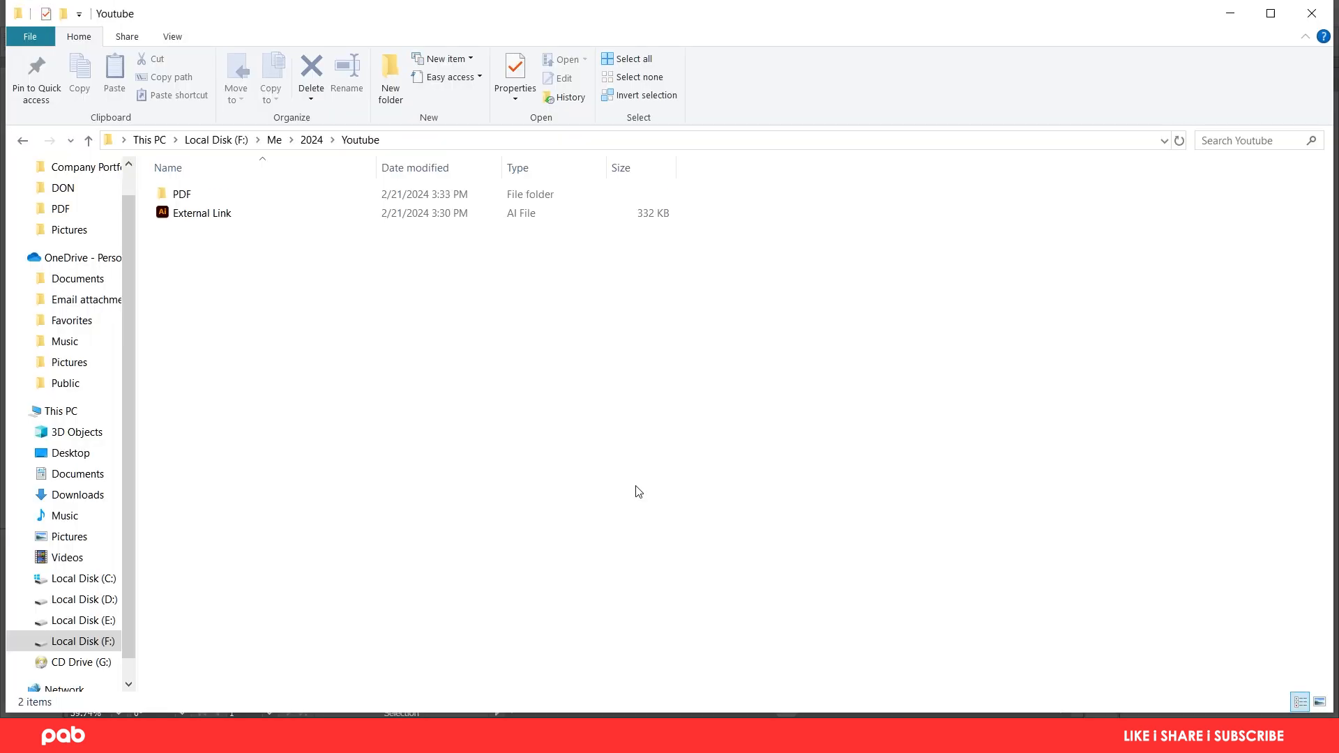
Open the exported "External Link" file from the PDF folder in Google Chrome.
double_click(183, 194)
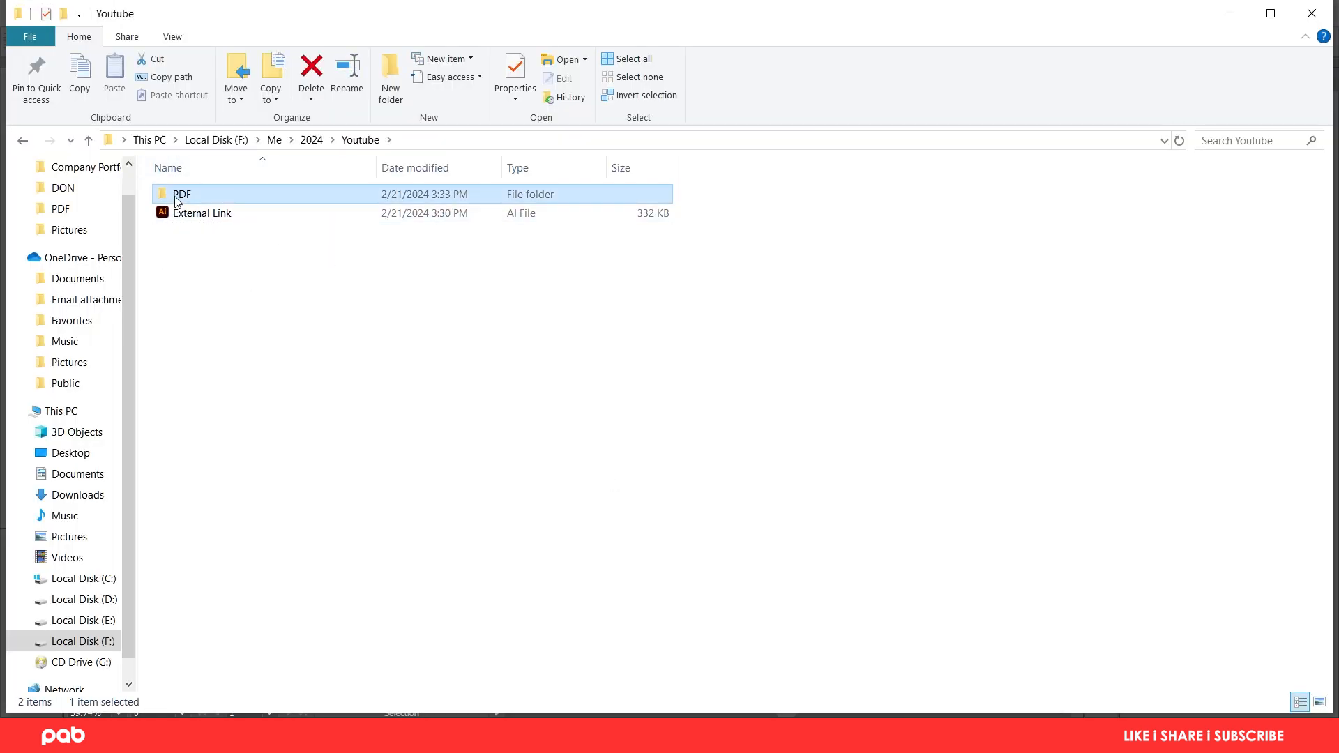
click(200, 207)
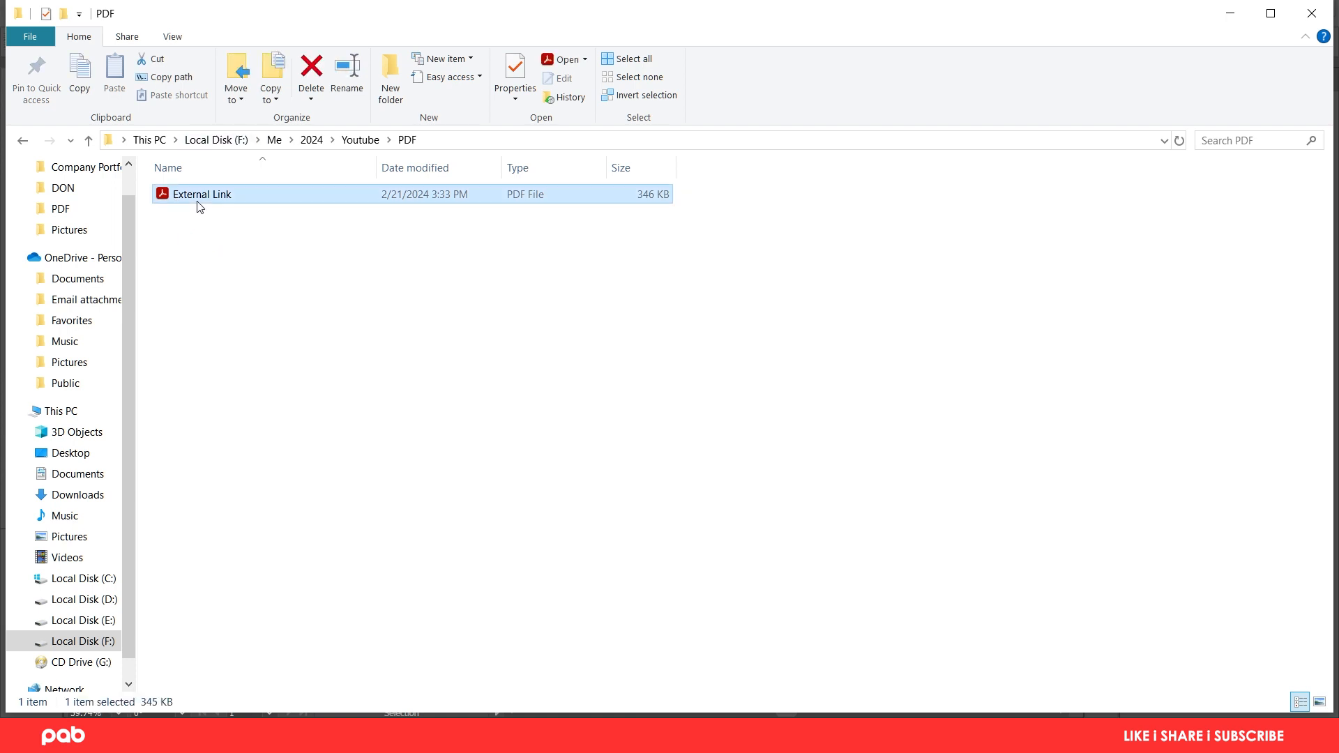
right_click(198, 203)
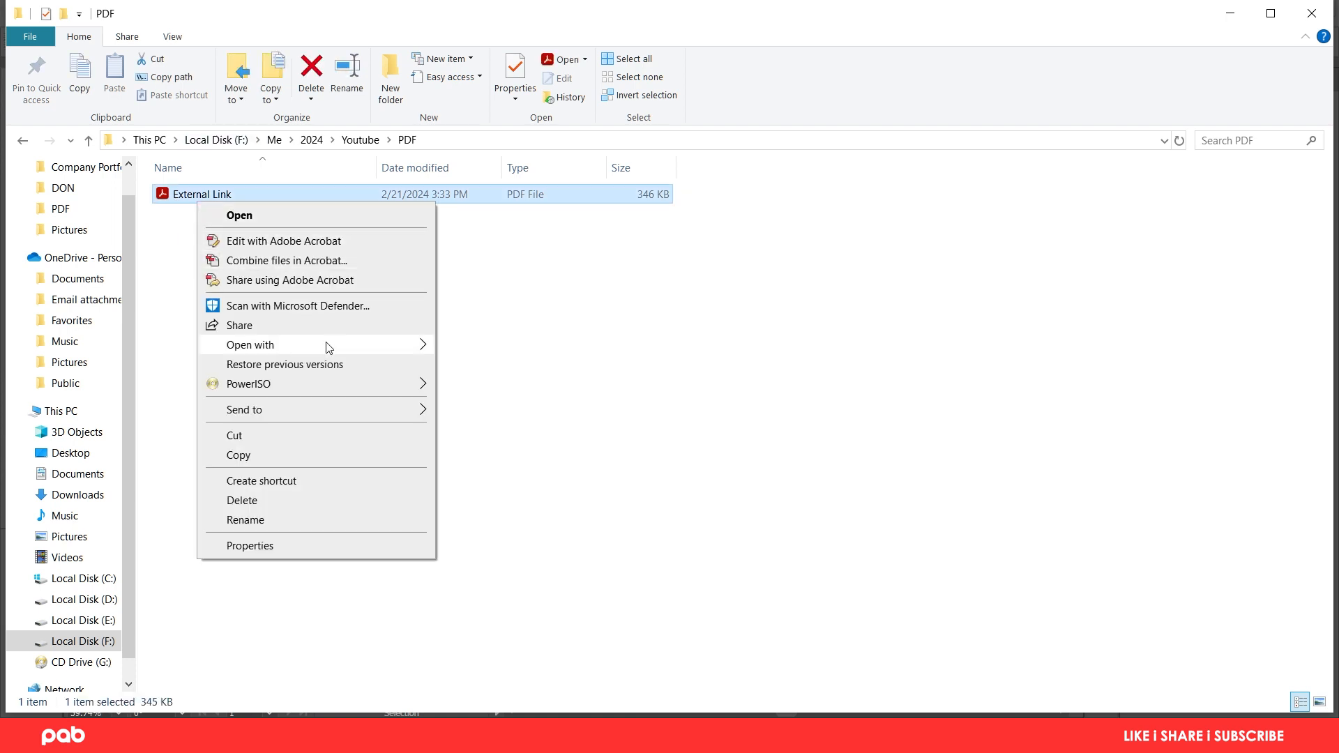
mouse_move(350, 347)
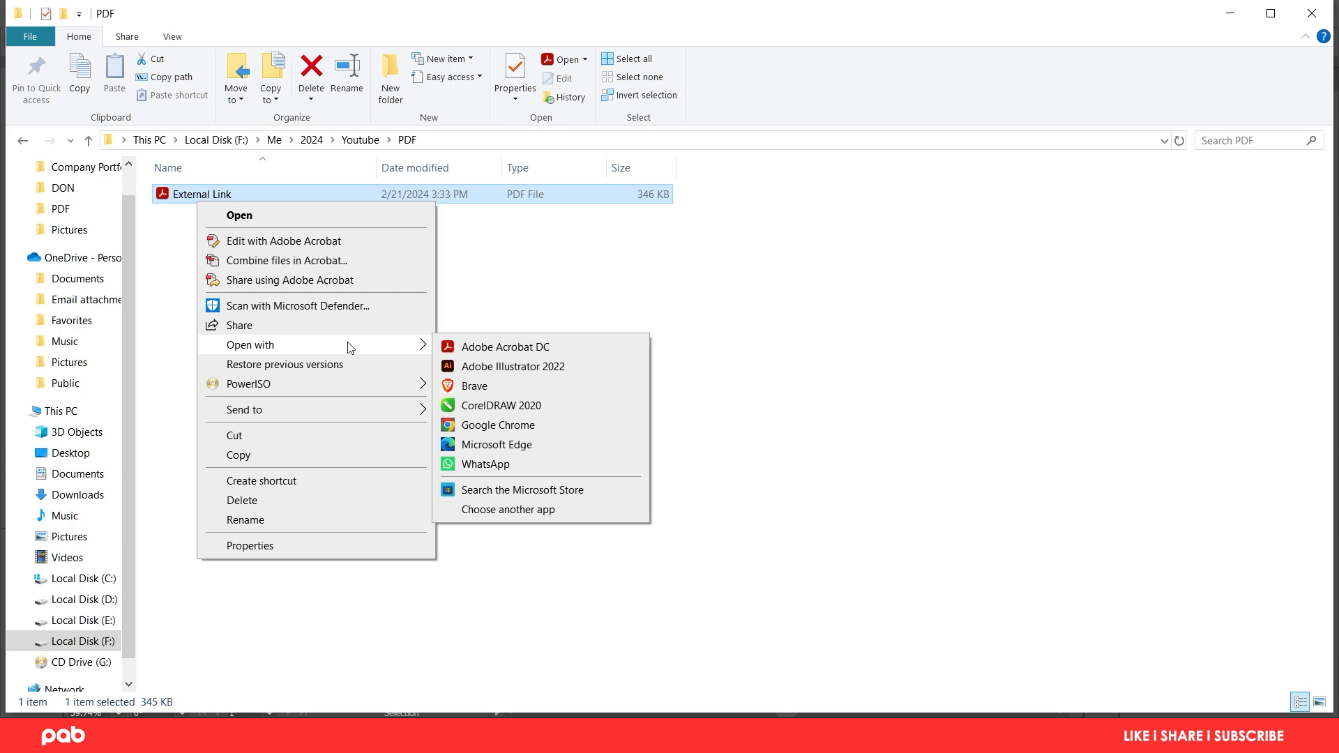
click(460, 424)
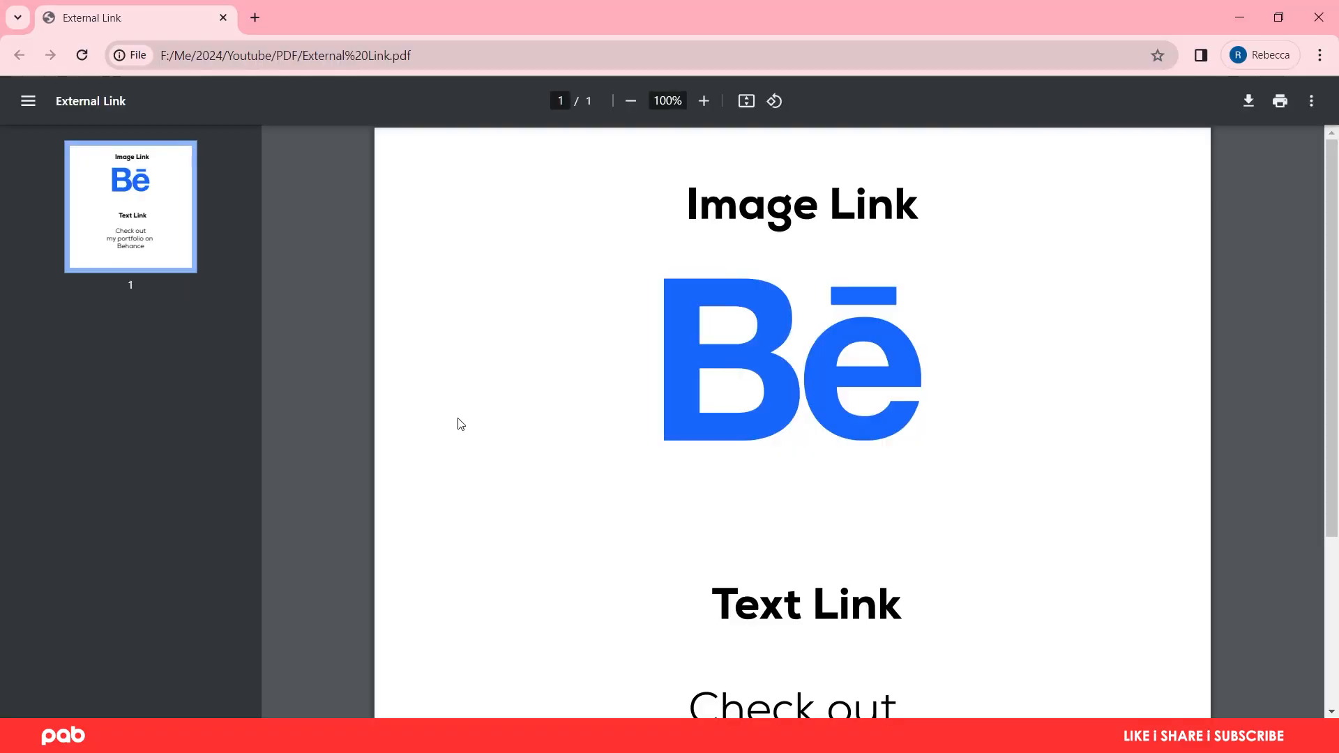
Test the logo link, keep its page in a duplicated tab, return to the PDF, and test the portfolio text link.
click(683, 385)
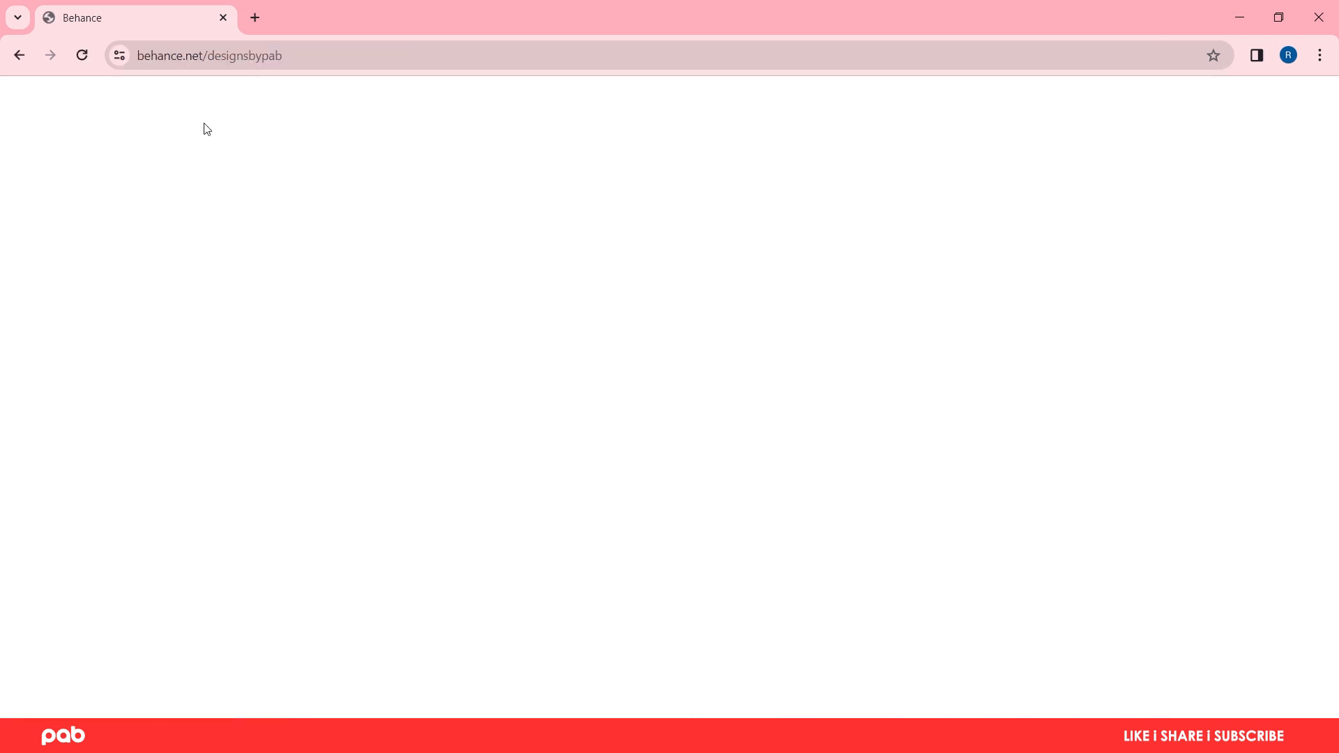
right_click(116, 17)
click(181, 169)
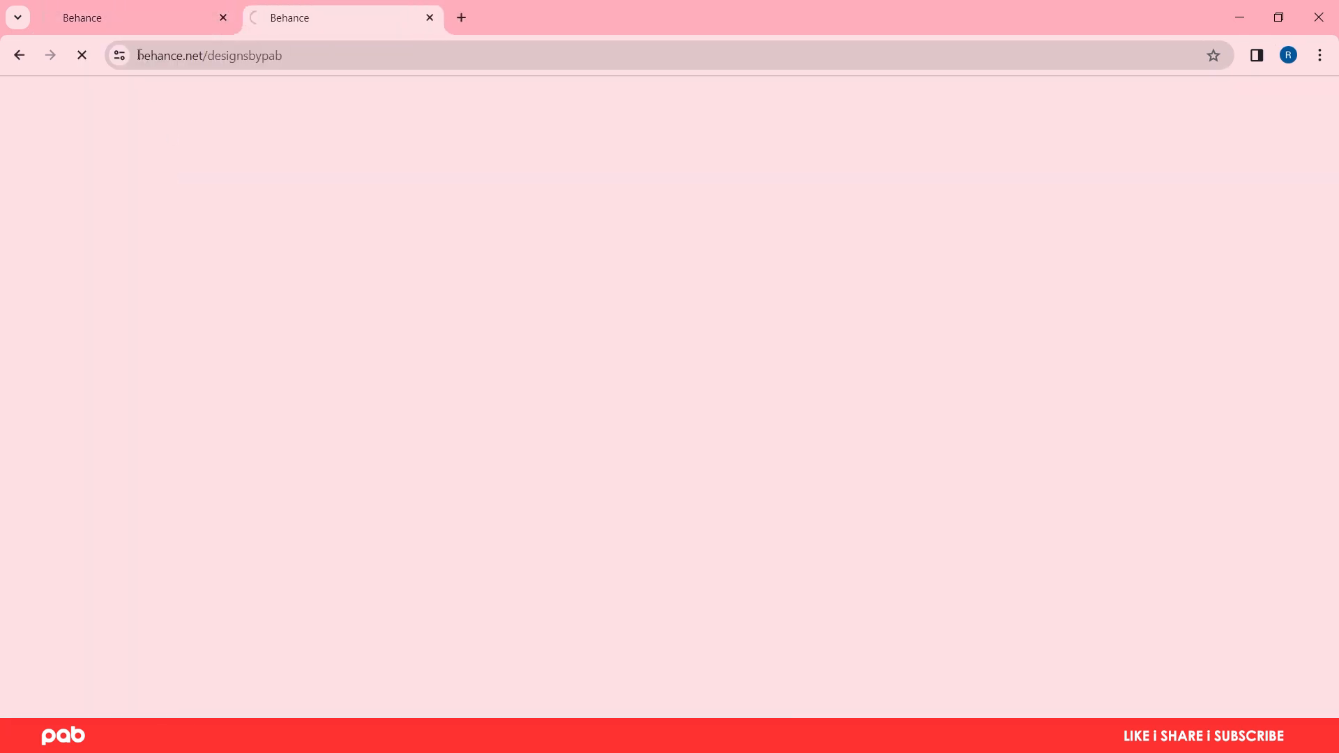
click(117, 15)
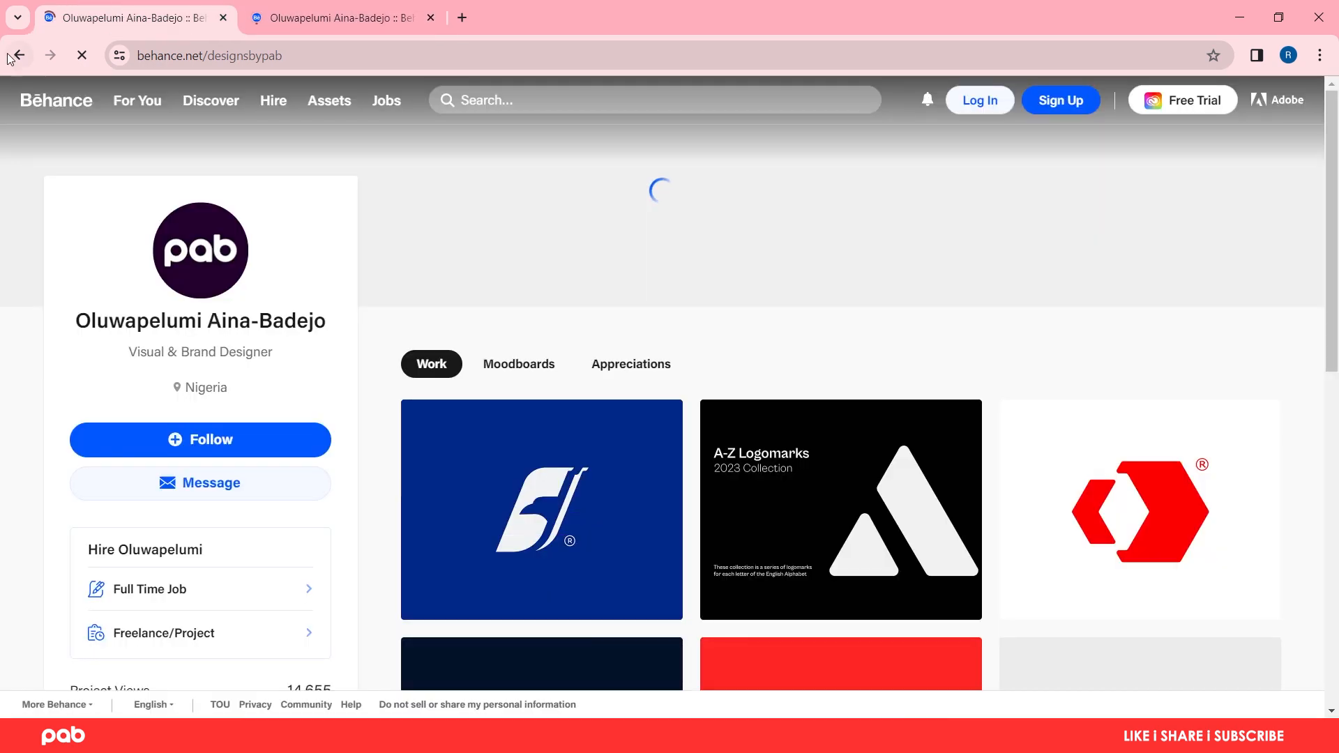
click(19, 55)
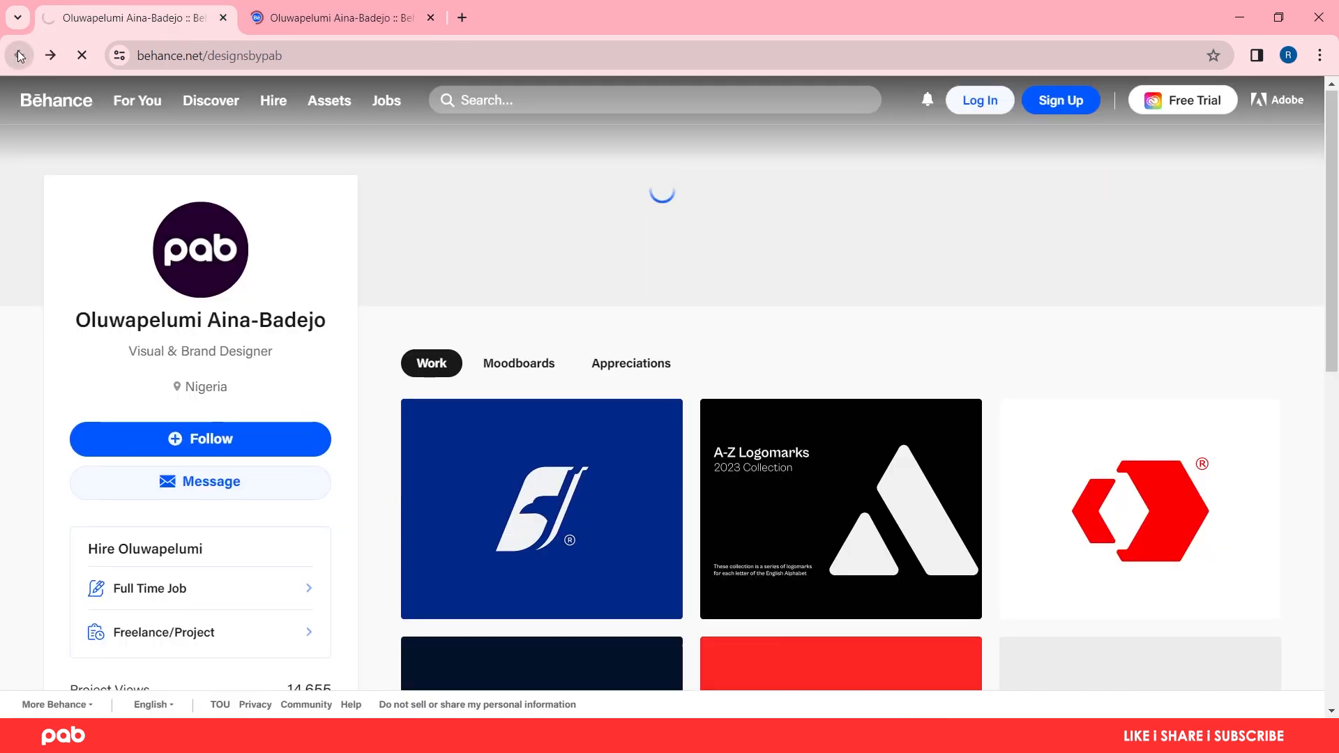
scroll(719, 457, down, 3)
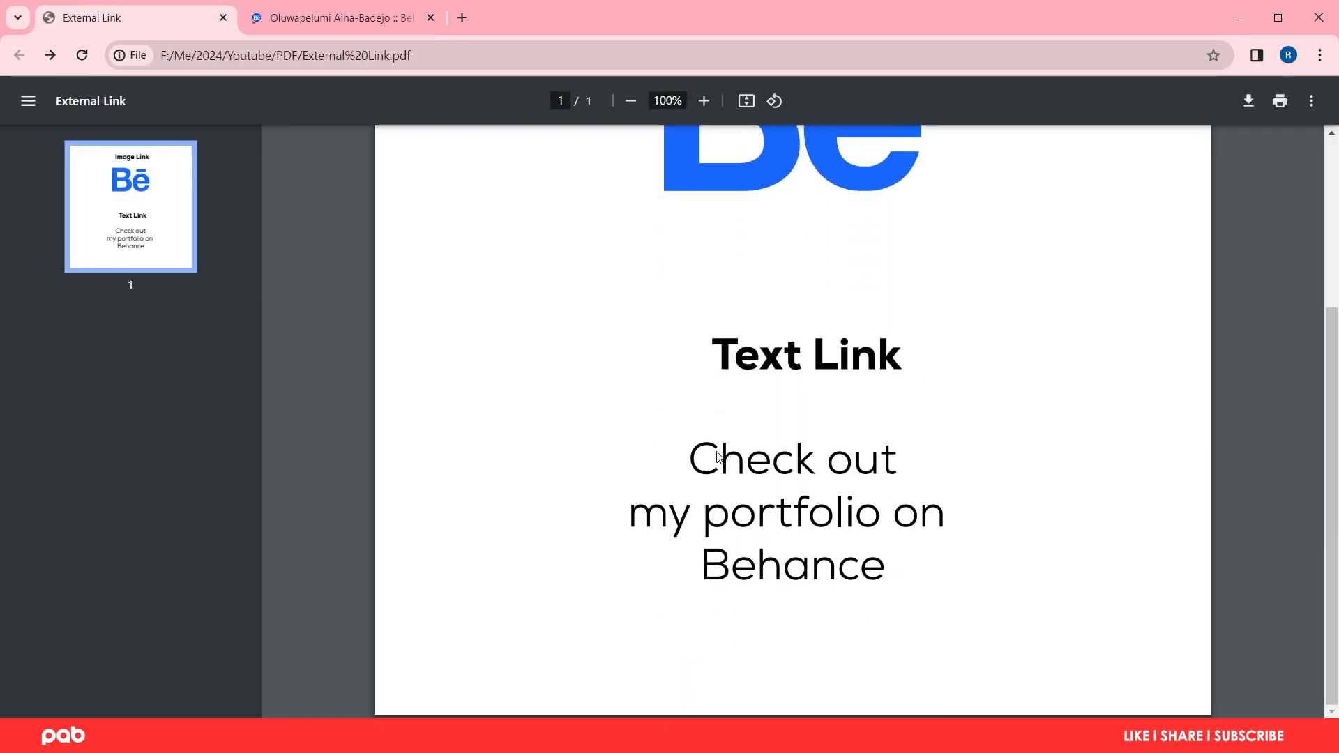
click(739, 456)
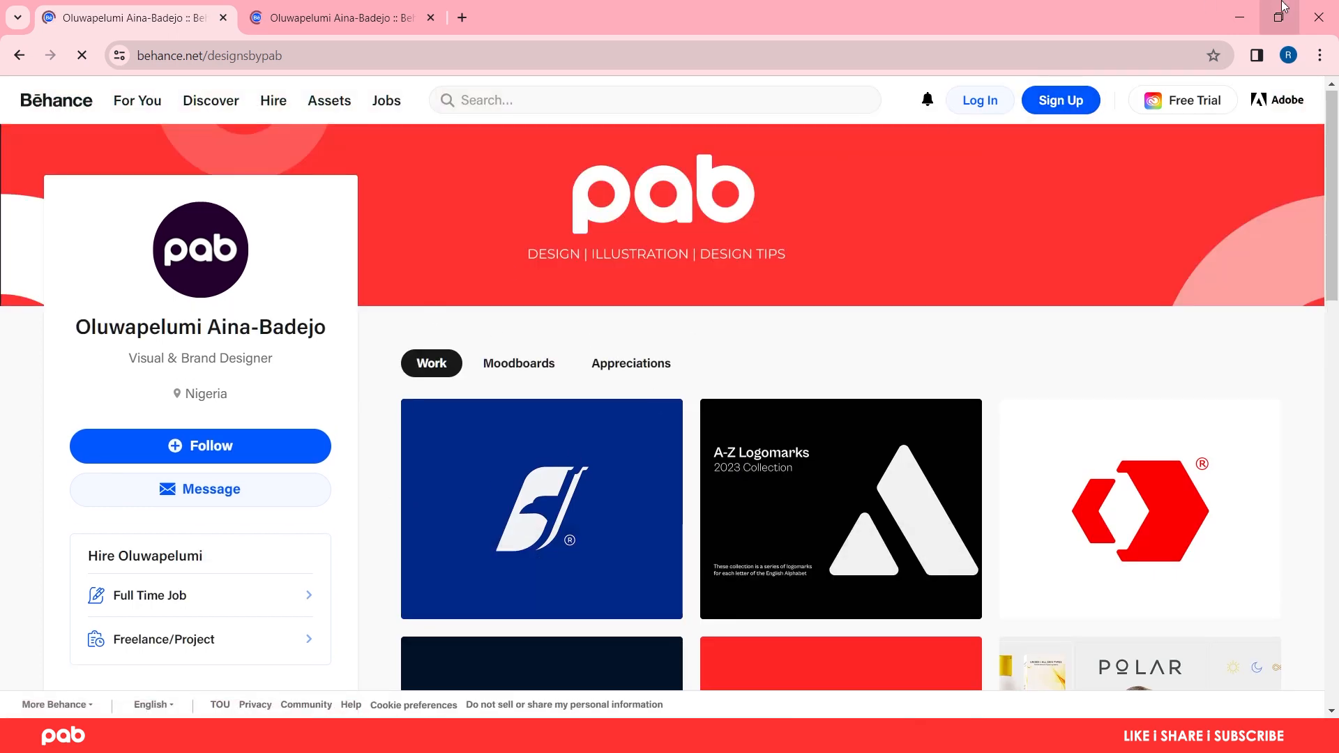
Close the Chrome window and open the exported "External Link" file from the PDF folder in Brave.
click(1318, 20)
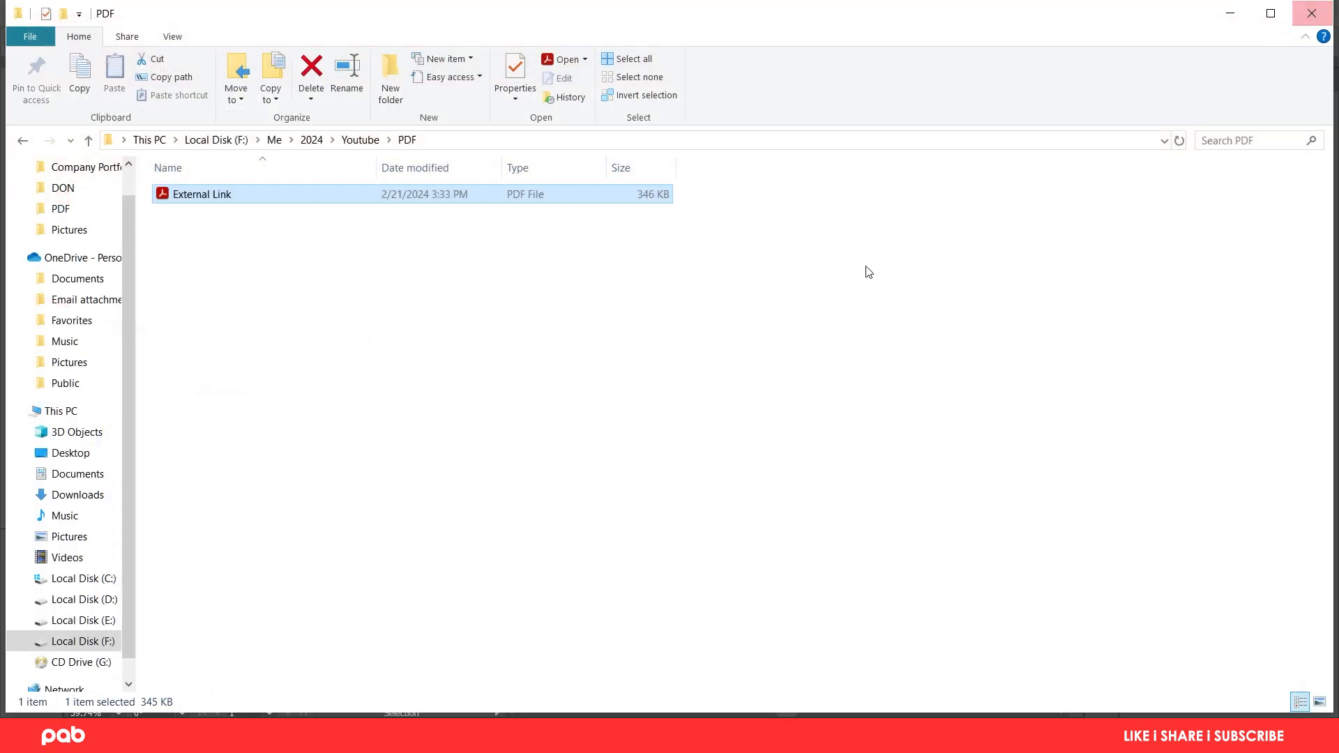
click(539, 431)
click(183, 198)
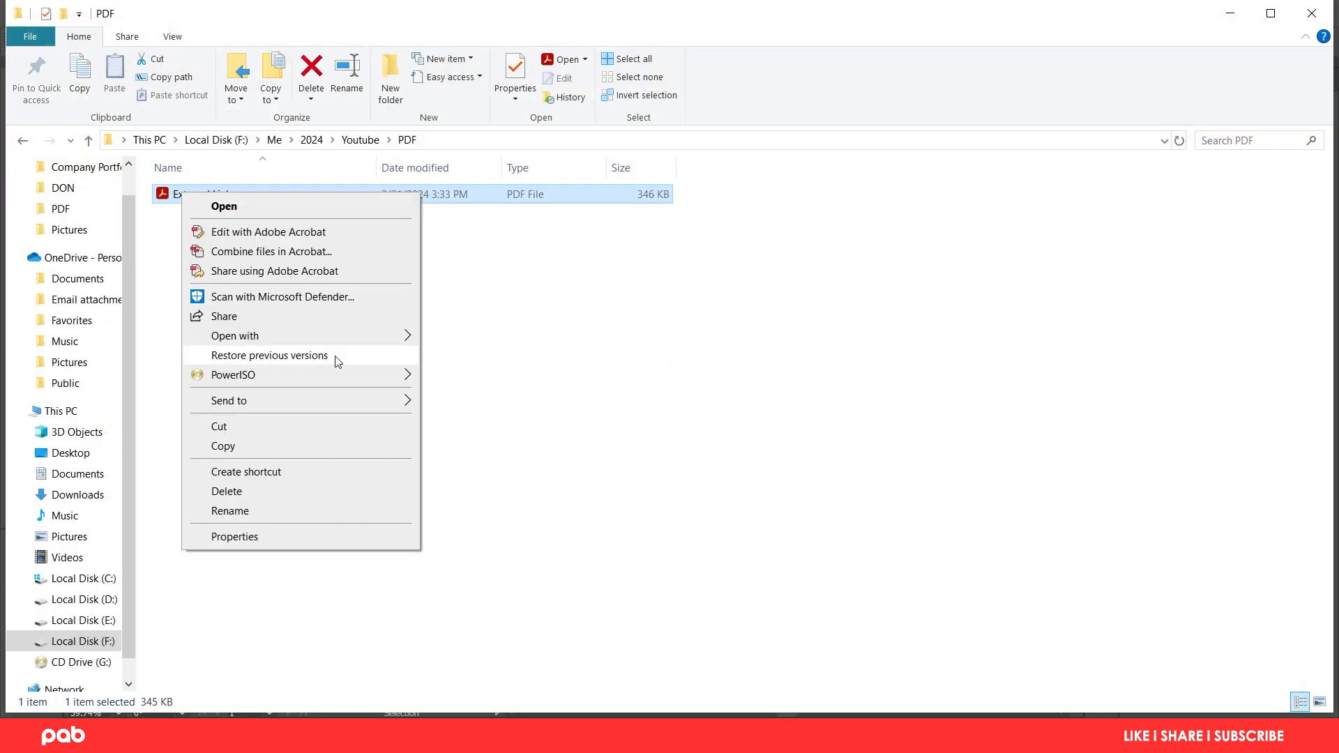
mouse_move(362, 338)
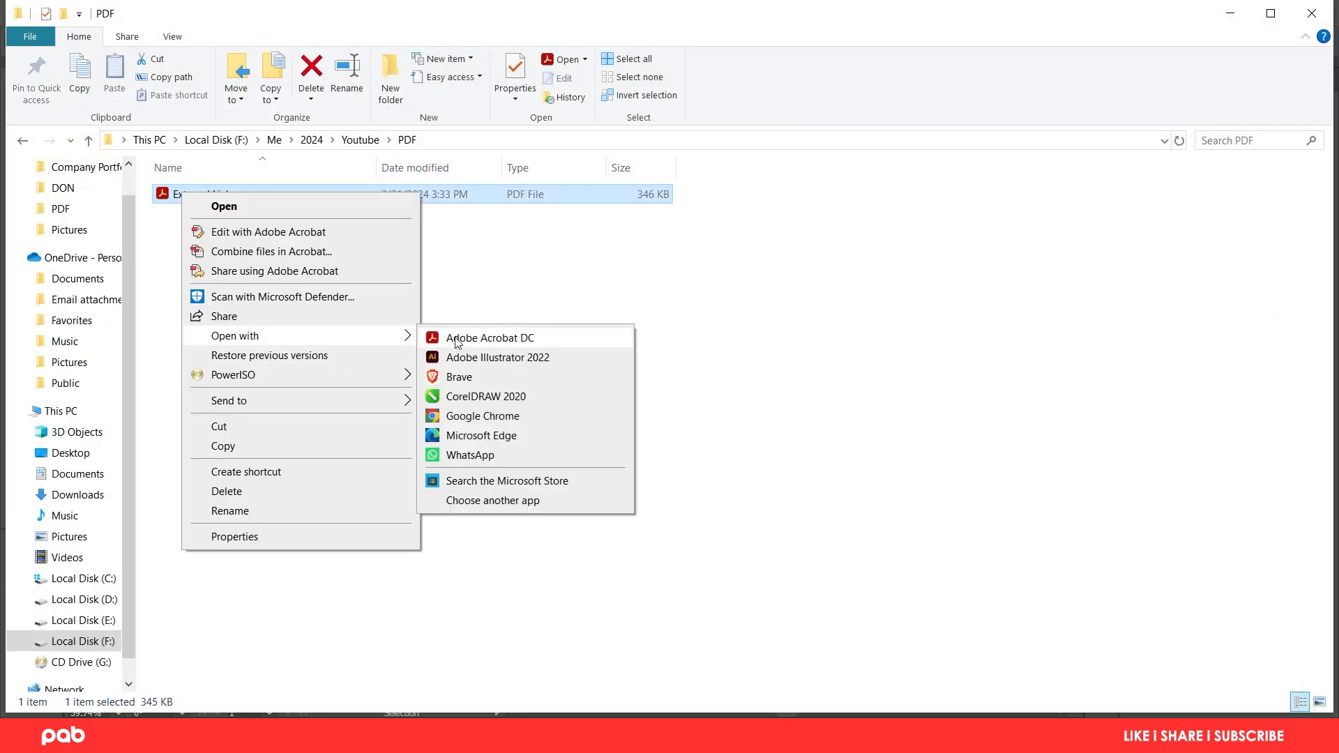
click(480, 380)
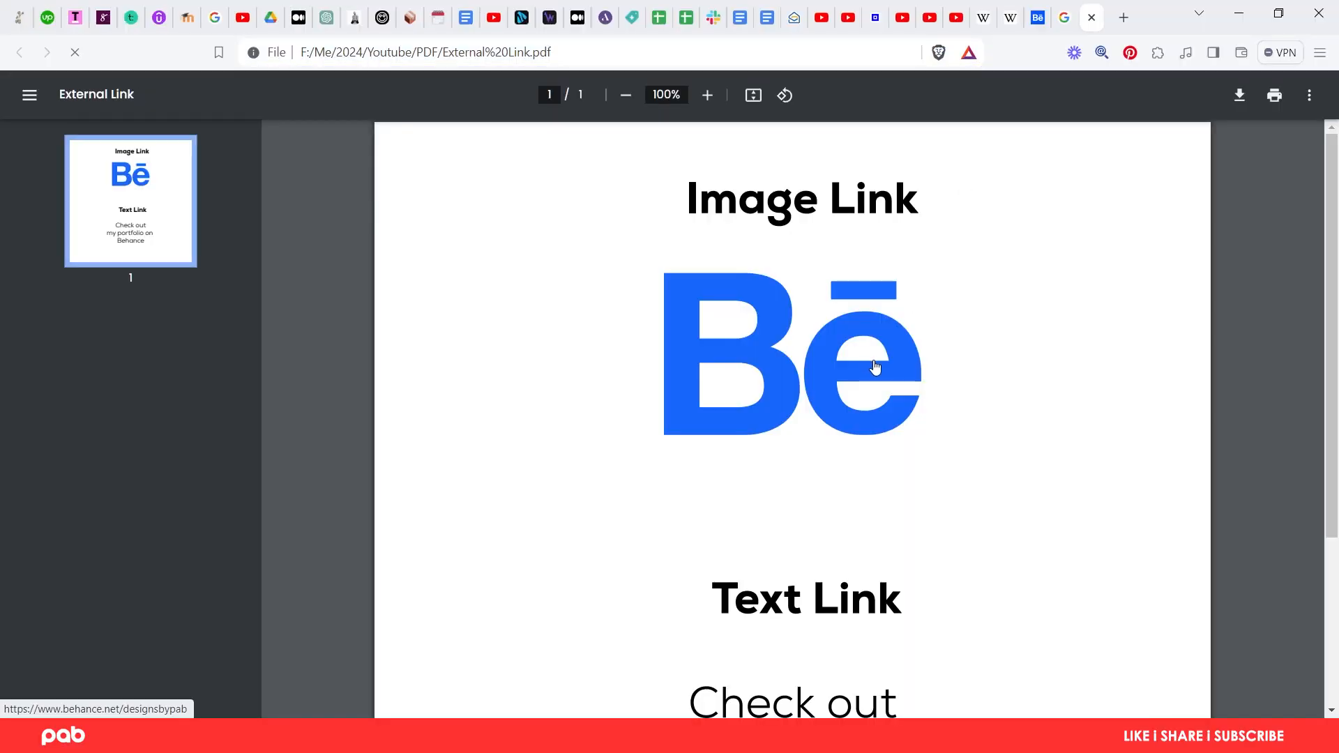
Test the Behance logo's link in the PDF, keep its page in a duplicated tab, and return to the PDF.
click(873, 358)
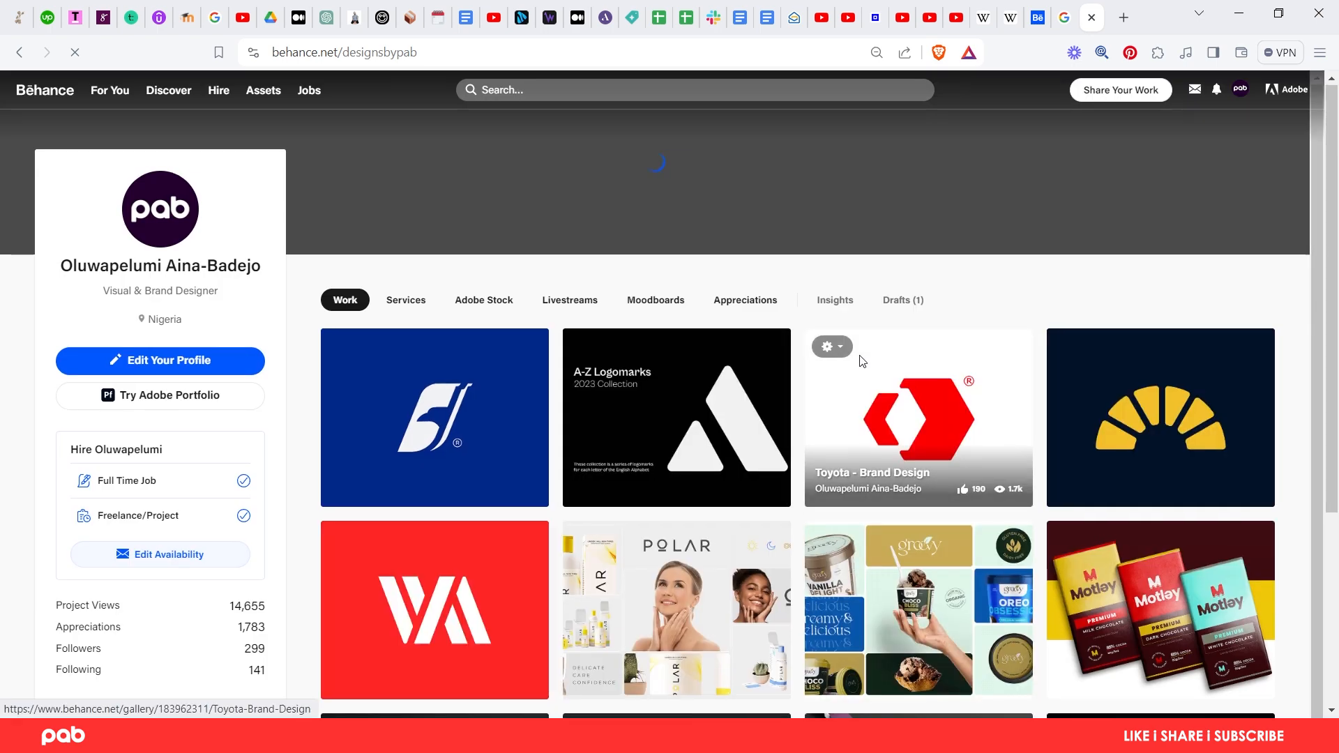
right_click(1091, 15)
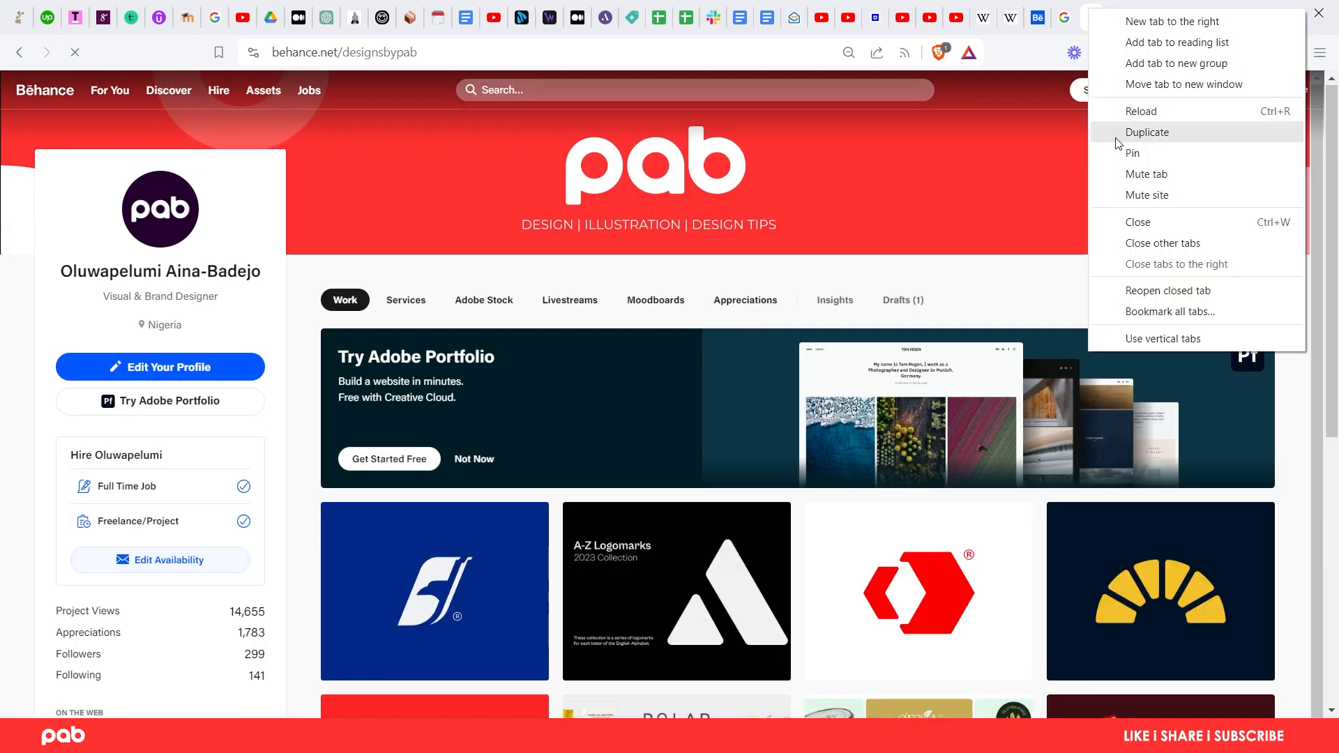
click(1112, 134)
click(1062, 15)
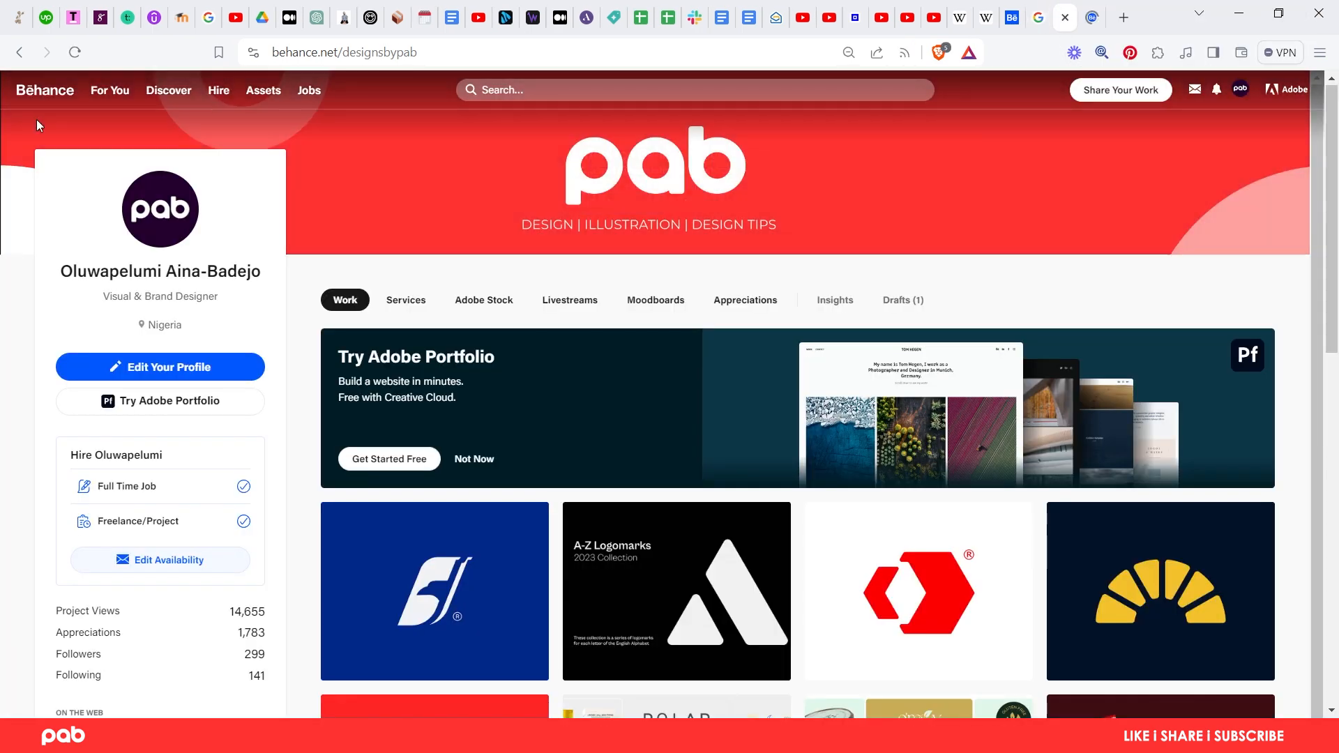
click(19, 52)
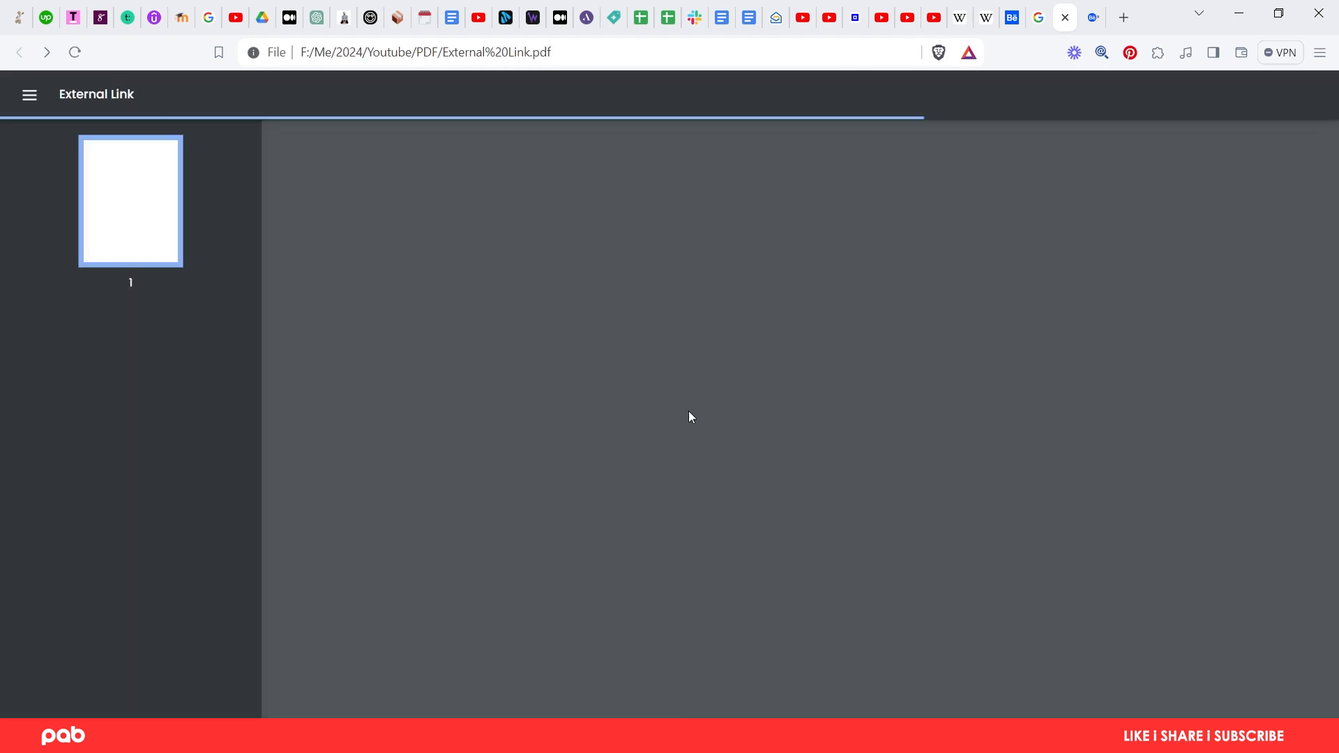
Test the "Check out my portfolio on Behance" text link, duplicate its page's tab, and go back to the PDF's text link.
scroll(776, 672, down, 3)
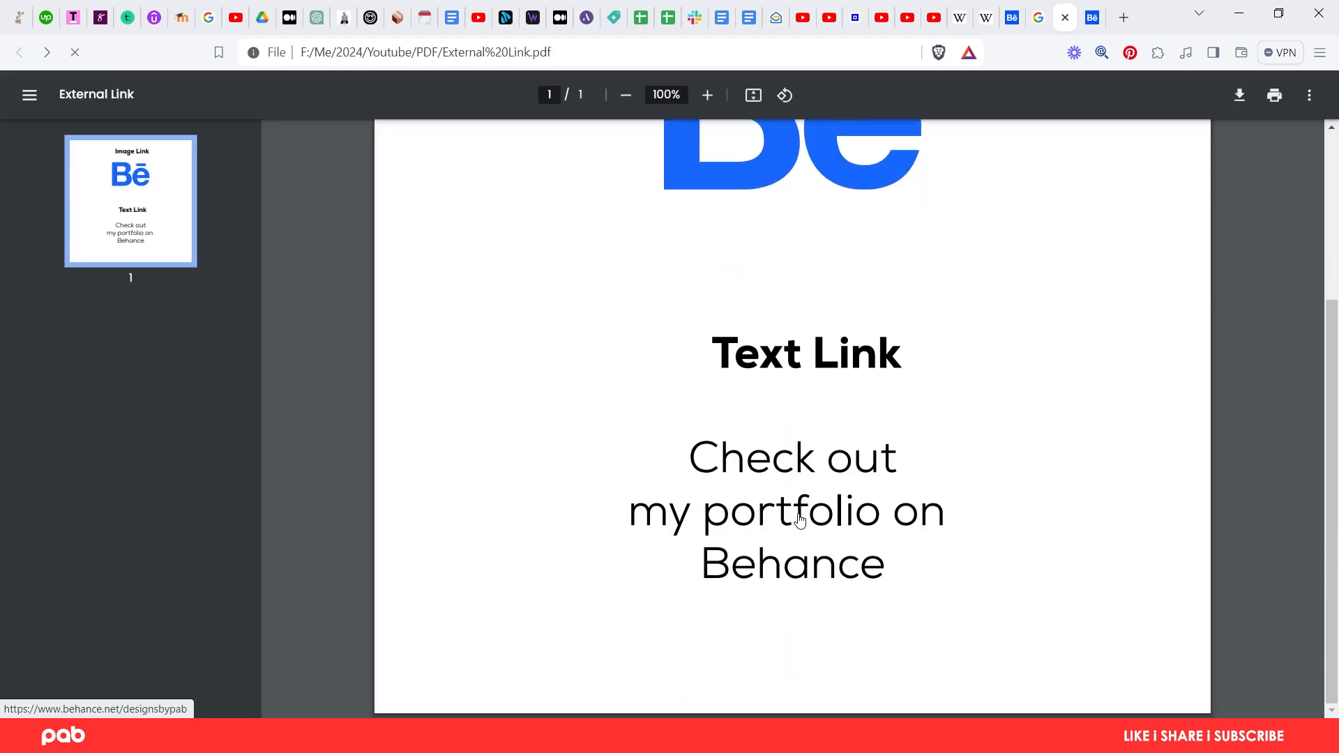
click(743, 459)
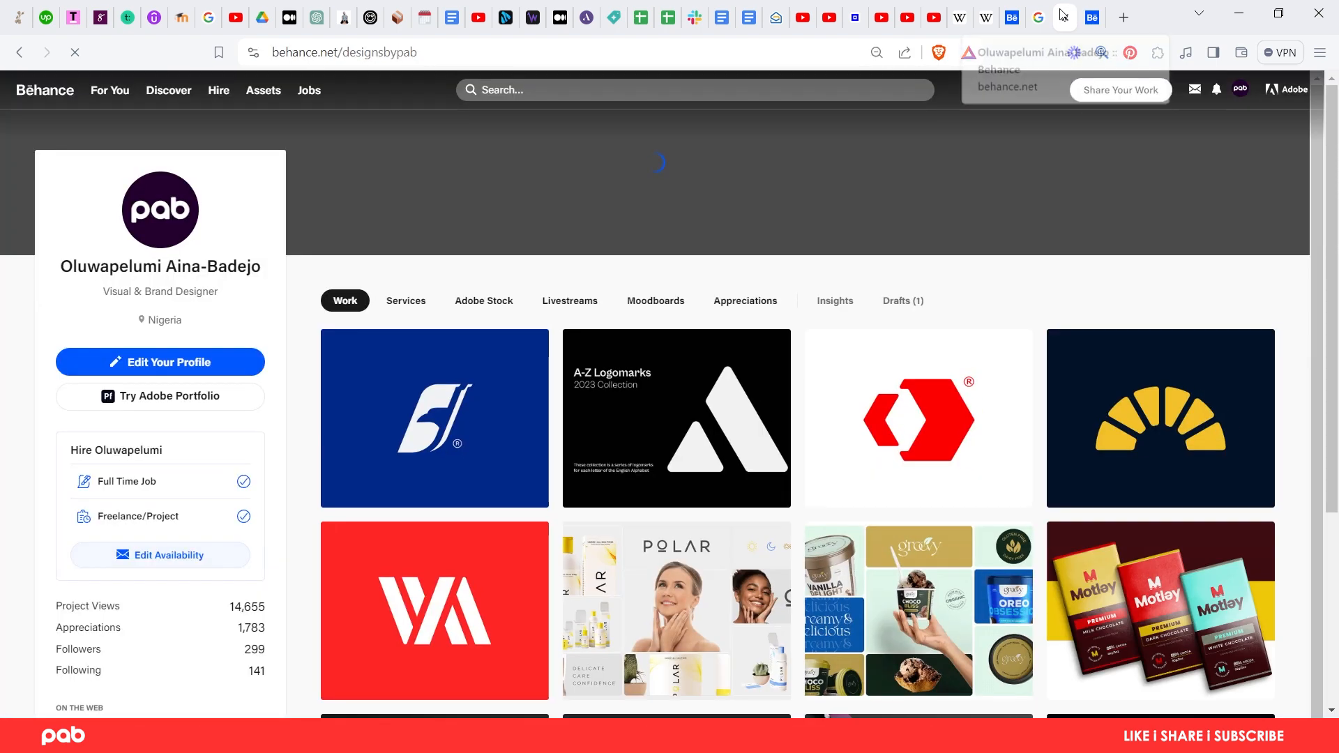
right_click(1062, 12)
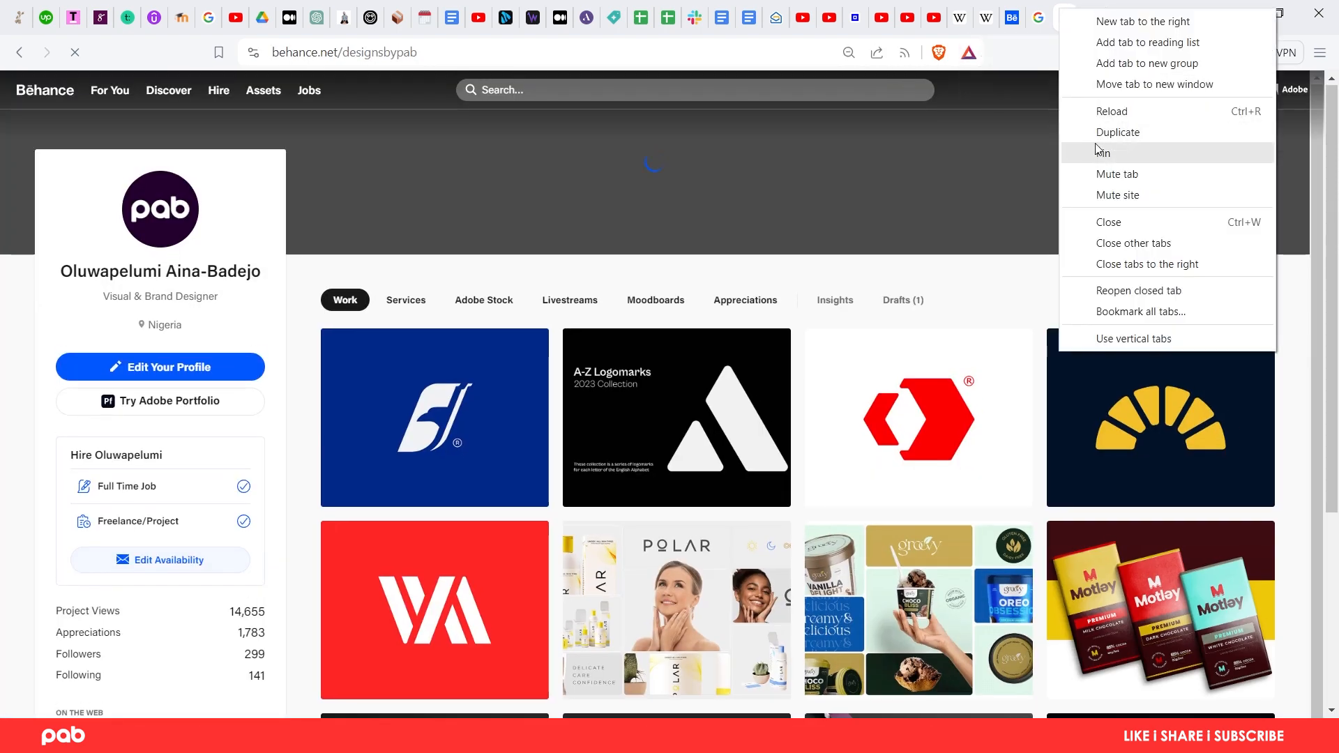
click(1117, 132)
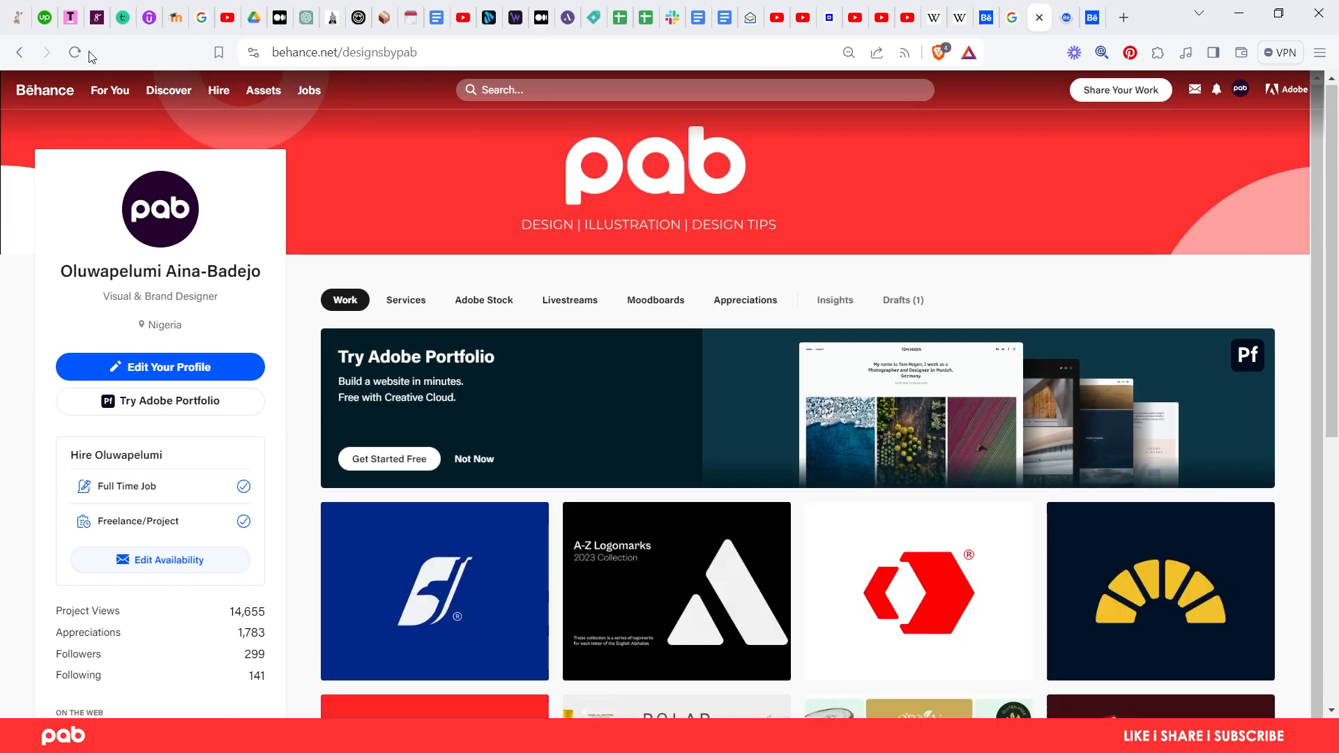
click(19, 52)
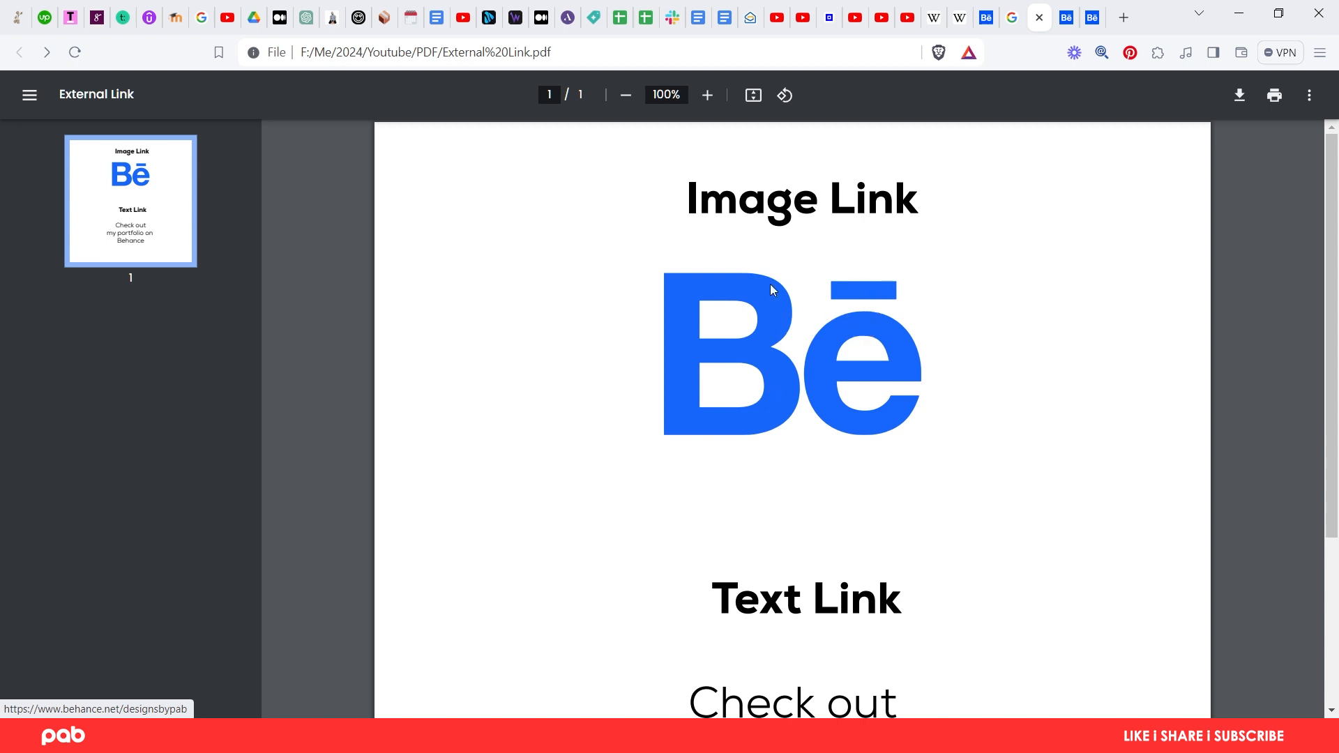
scroll(743, 368, down, 4)
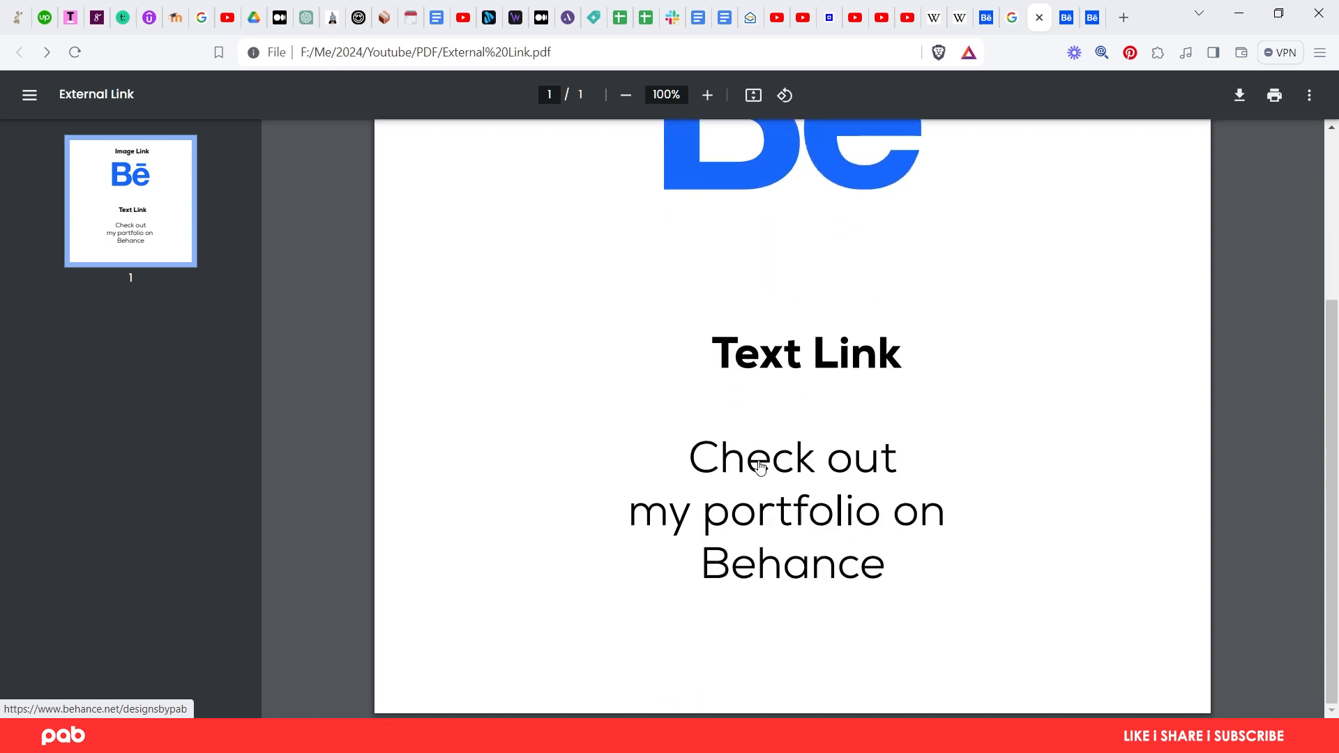